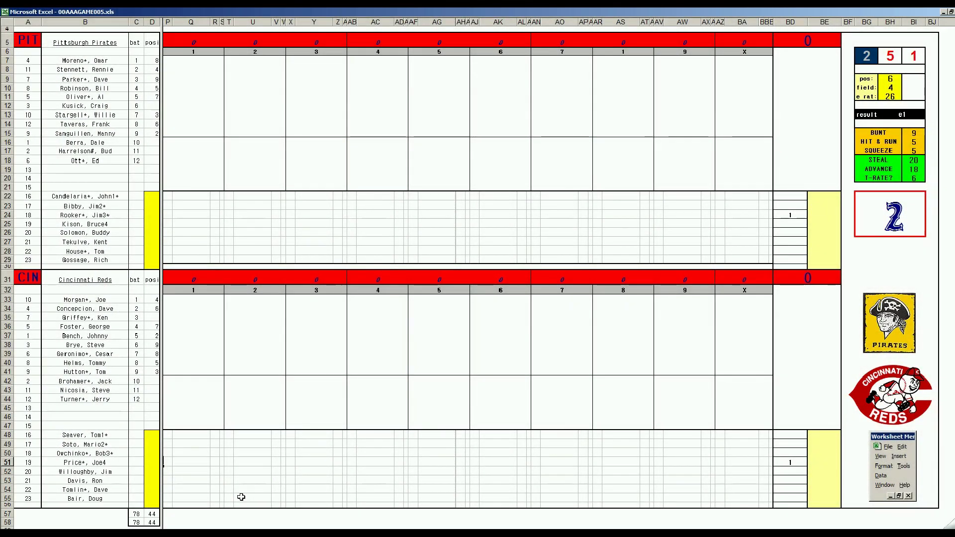
# - Check the NL Central standings of the Cincinnati Reds and Pittsburgh Pirates in the 00AAA STATS 1980 workbook
pyautogui.click(283, 456)
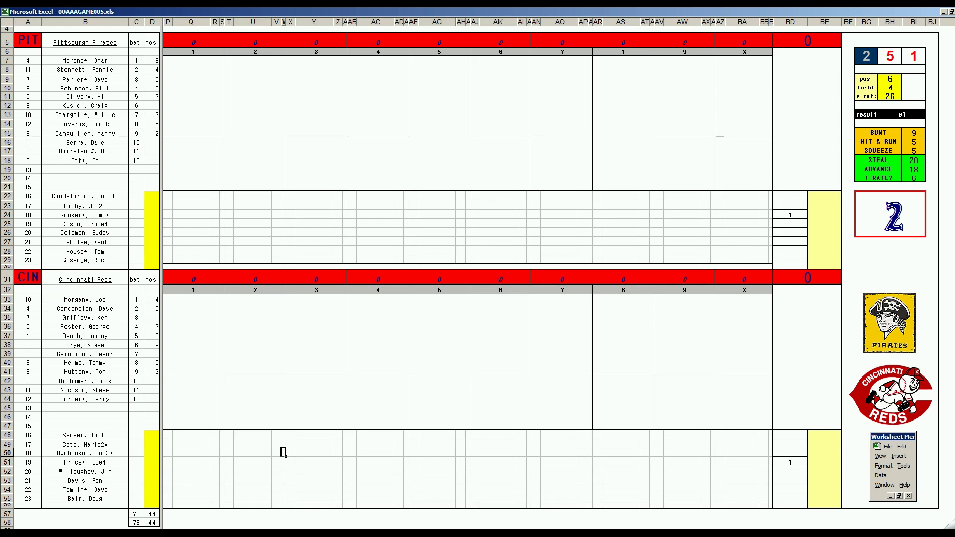
pyautogui.hotkey('alt', 'Tab')
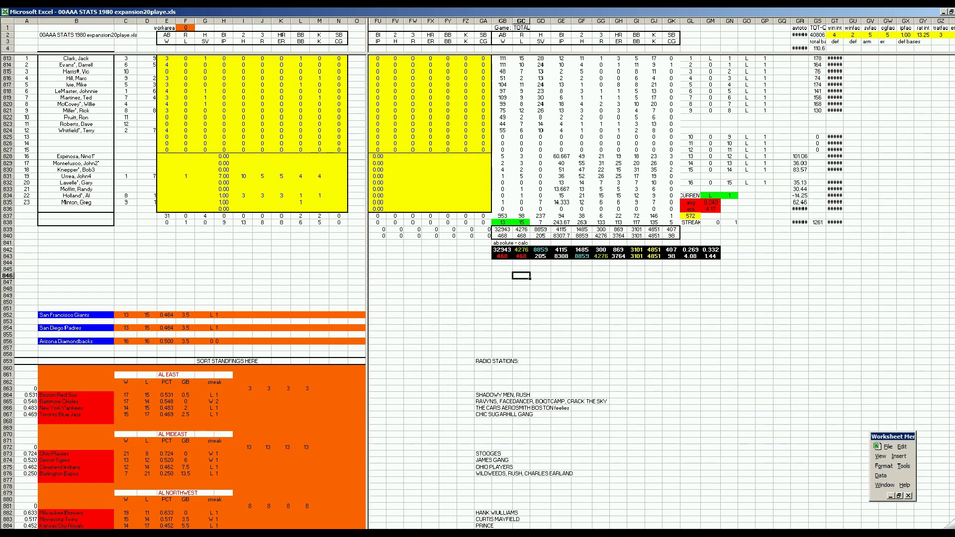
pyautogui.hotkey('ctrl', 'pagedown')
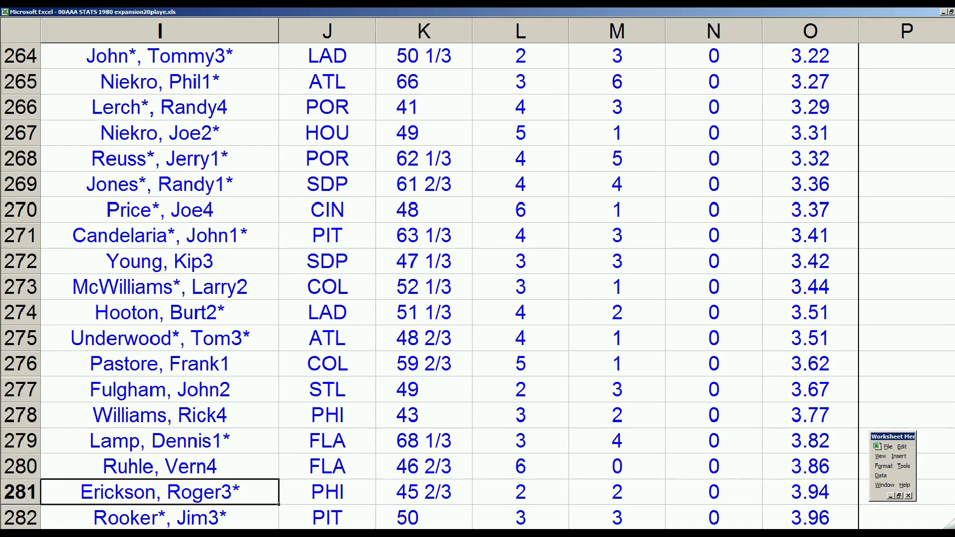
pyautogui.scroll(-6, 122, 492)
pyautogui.scroll(-20, 121, 492)
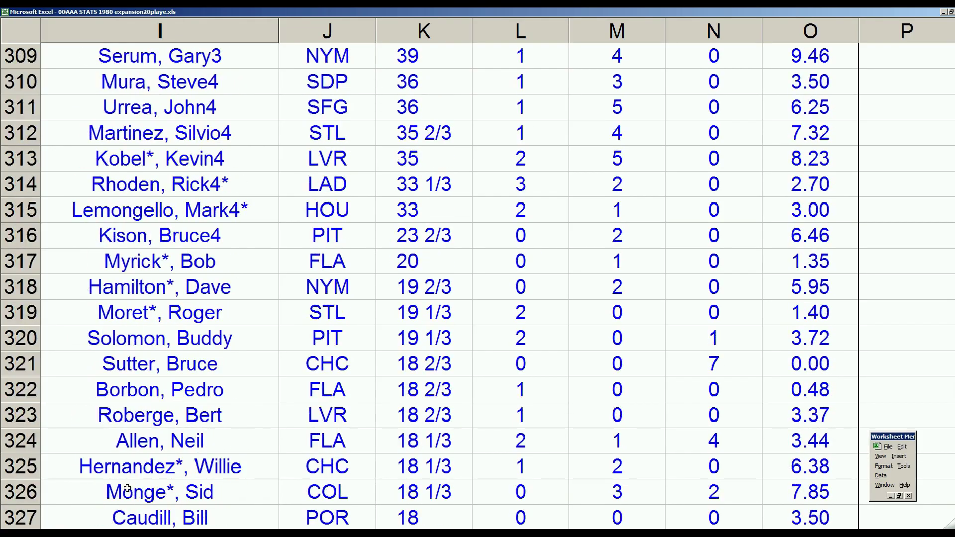
pyautogui.scroll(-20, 130, 485)
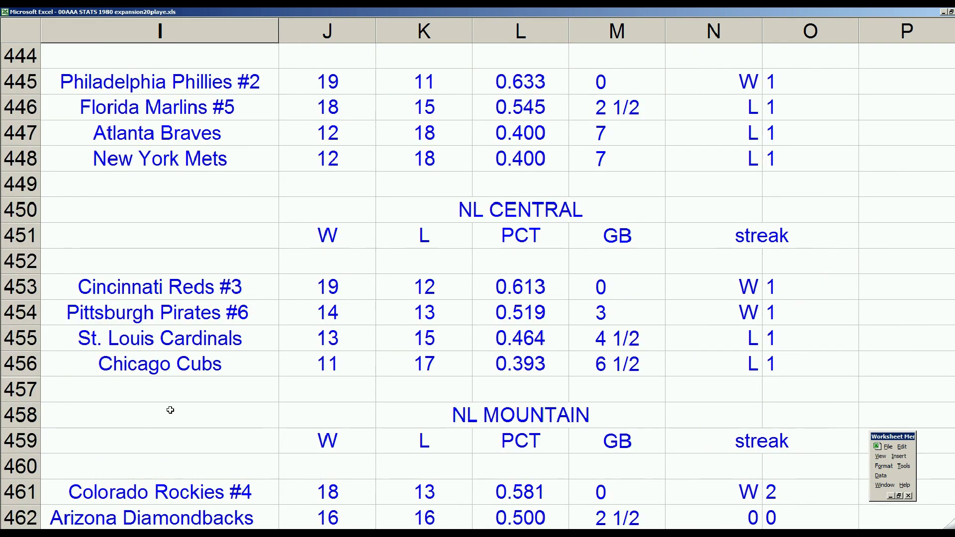
pyautogui.click(210, 296)
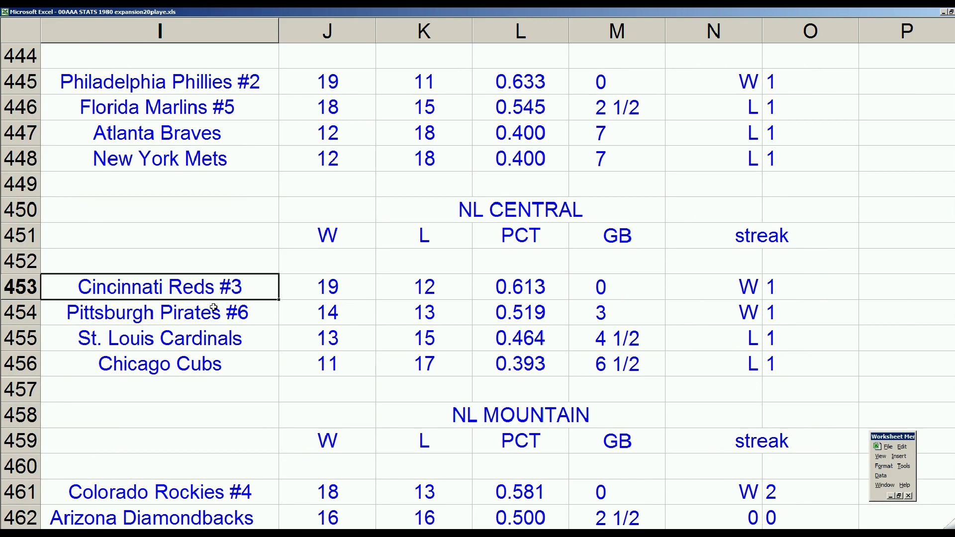
pyautogui.click(214, 308)
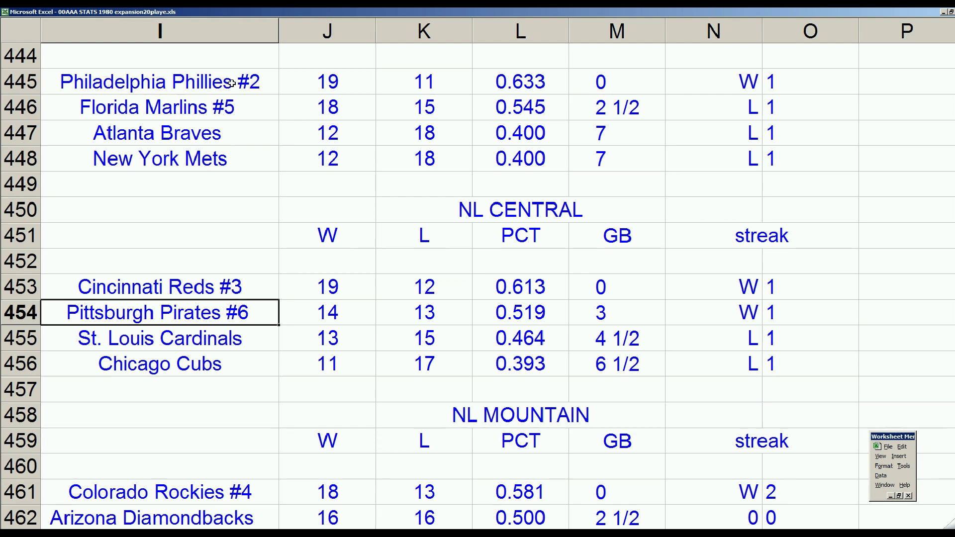
pyautogui.click(233, 288)
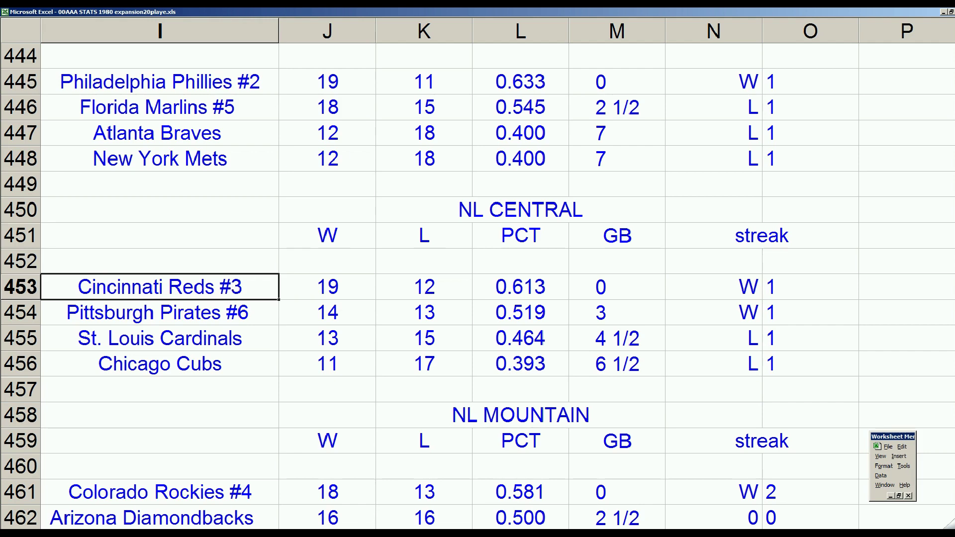
# - Review both starting pitchers' lines in 73cinpit.xls, and return to the starting-pitcher entries in 00AAAGAME005.xls
pyautogui.hotkey('ctrl', 'Tab')
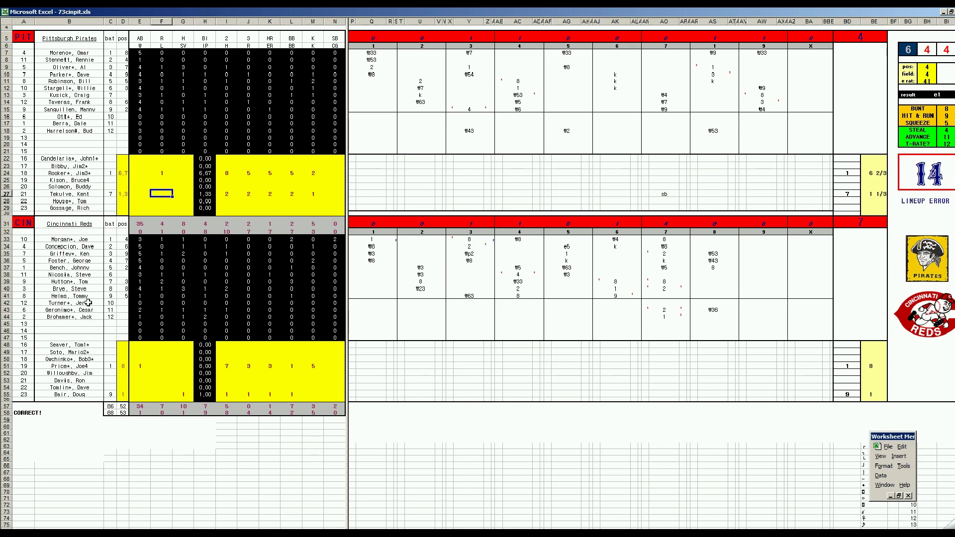
pyautogui.click(139, 366)
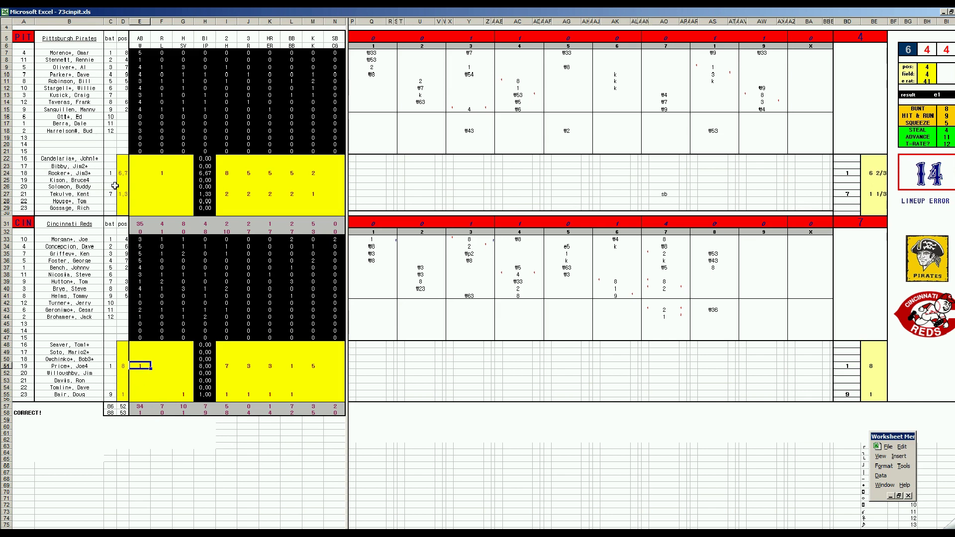
pyautogui.click(89, 173)
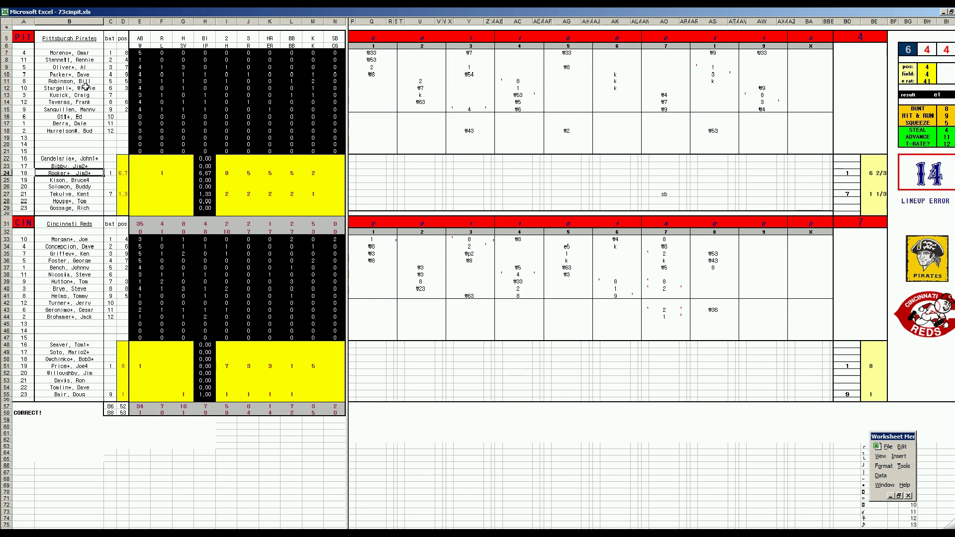
pyautogui.click(342, 533)
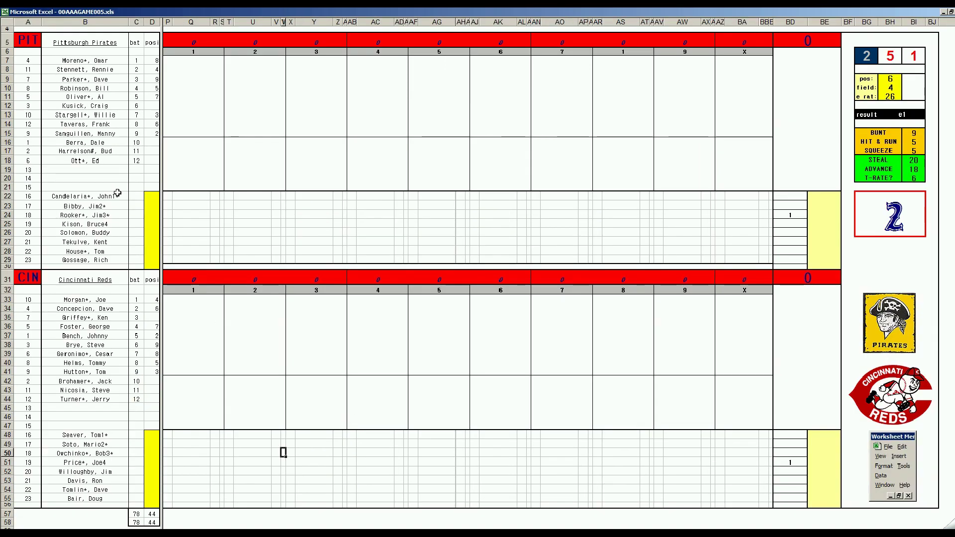
pyautogui.click(789, 213)
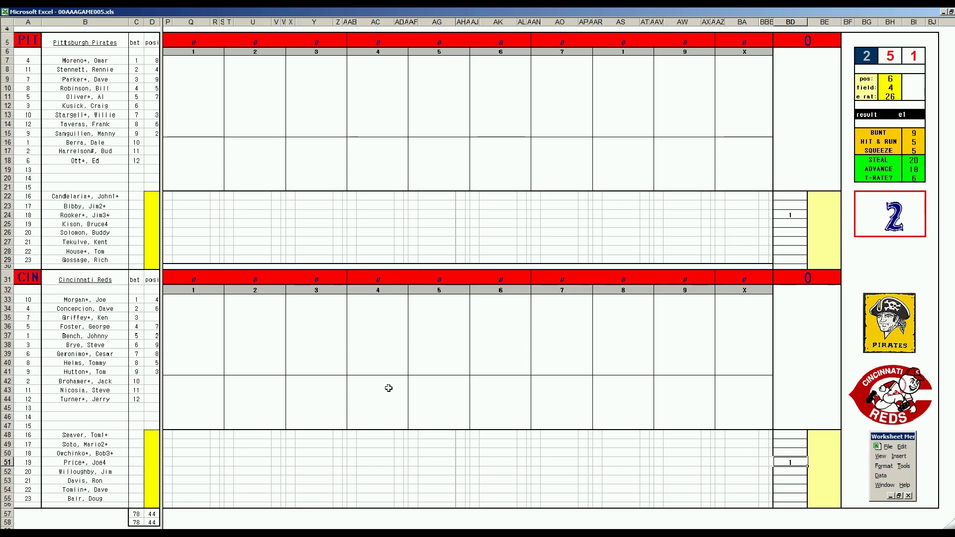
# - Score the first inning for Pittsburgh's first two batters: k in Q7 and 4 in Q8, with a 1 in both R8 and P8
pyautogui.click(192, 60)
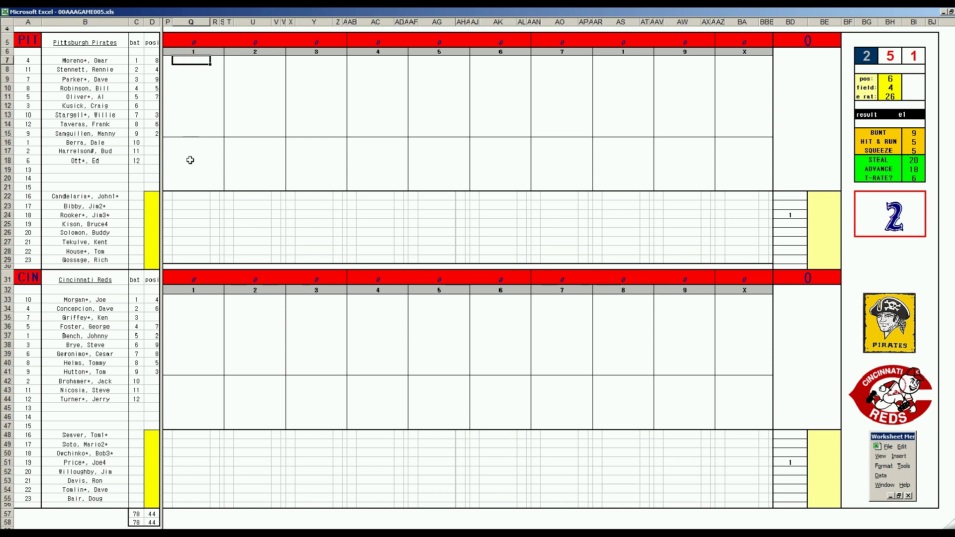
pyautogui.write('k')
pyautogui.press('Return')
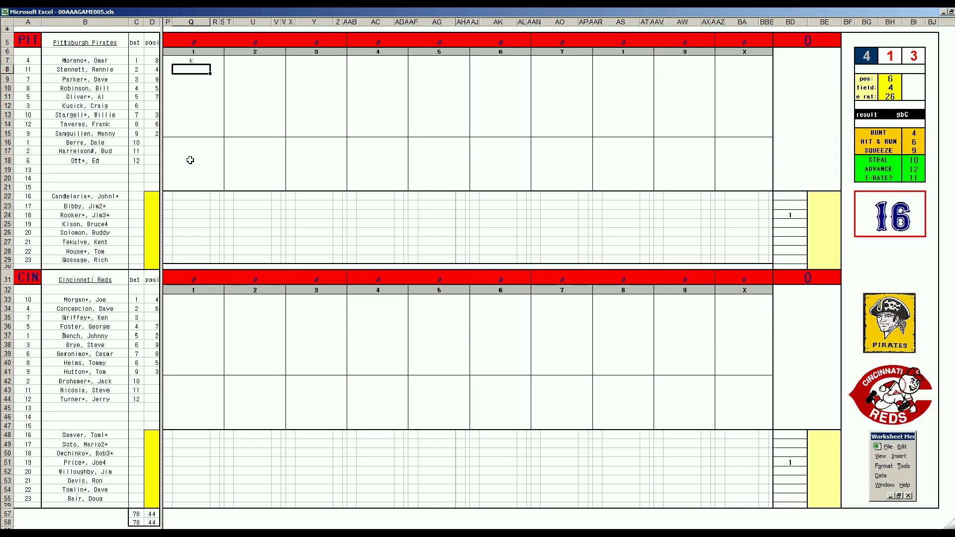
pyautogui.write('4')
pyautogui.press('Return')
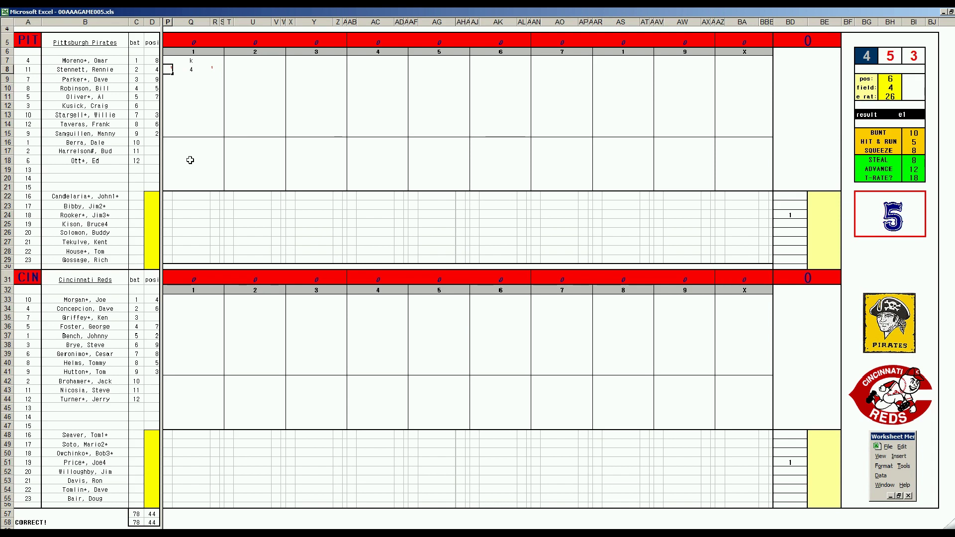
pyautogui.write('1')
pyautogui.press('Return')
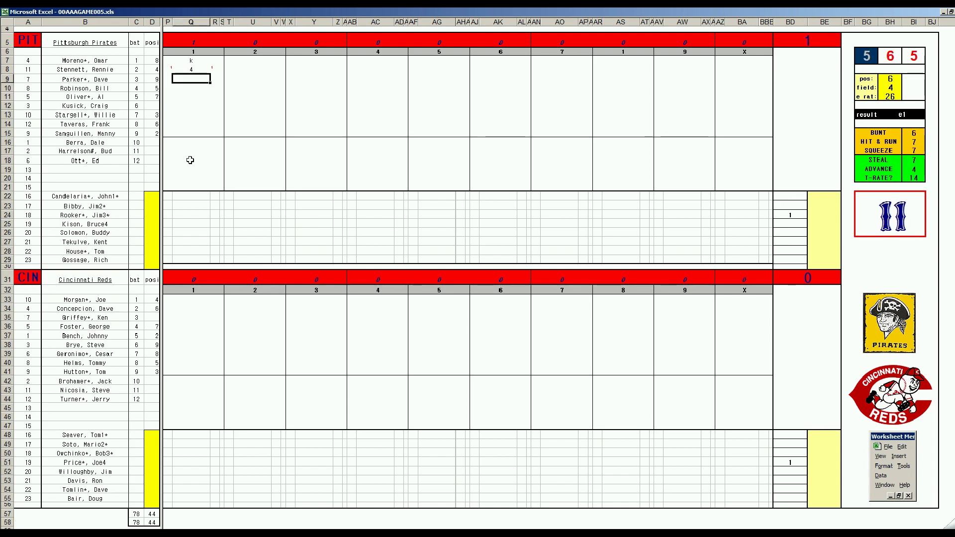
# - Record first-inning results of 8, 1 and 9 for Pittsburgh's third, fourth and fifth batters
pyautogui.write('8')
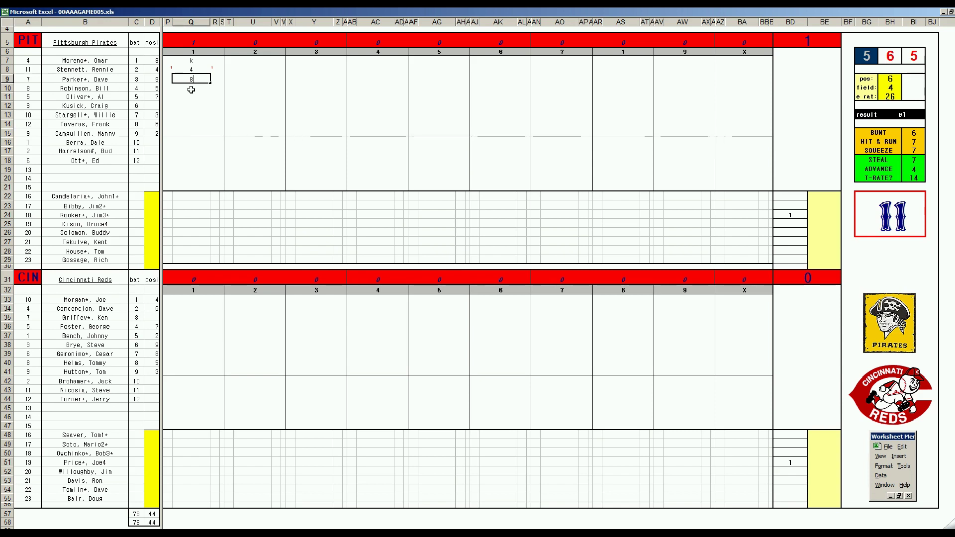
pyautogui.press('Return')
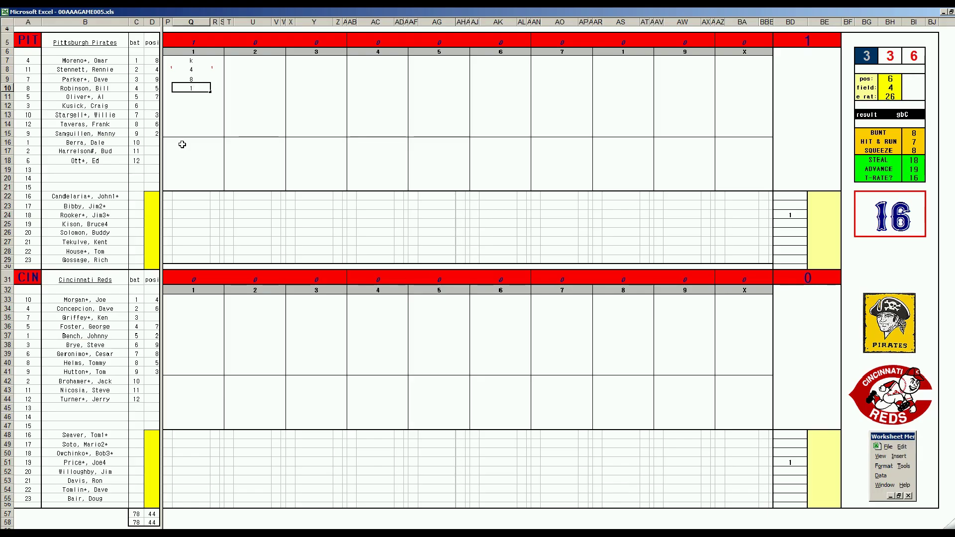
pyautogui.write('1')
pyautogui.press('Return')
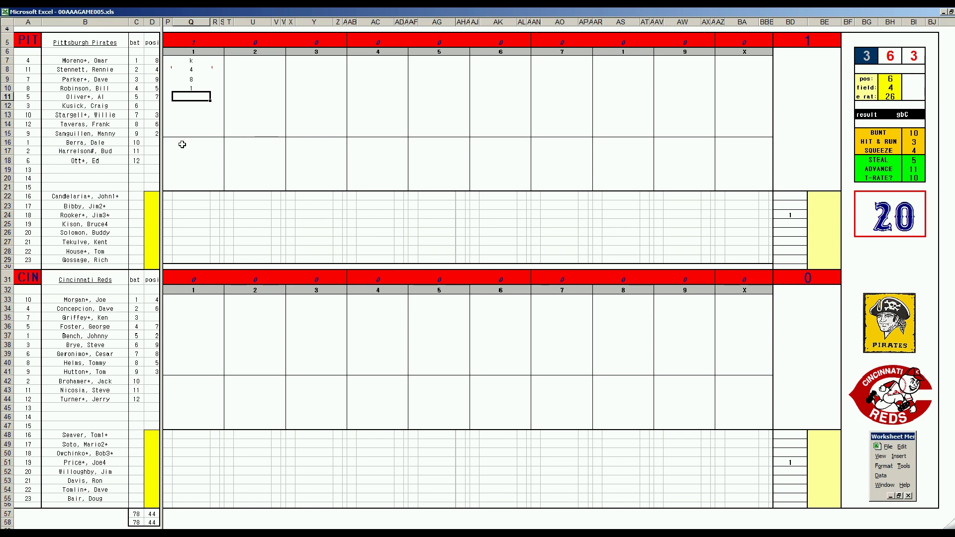
pyautogui.write('#9')
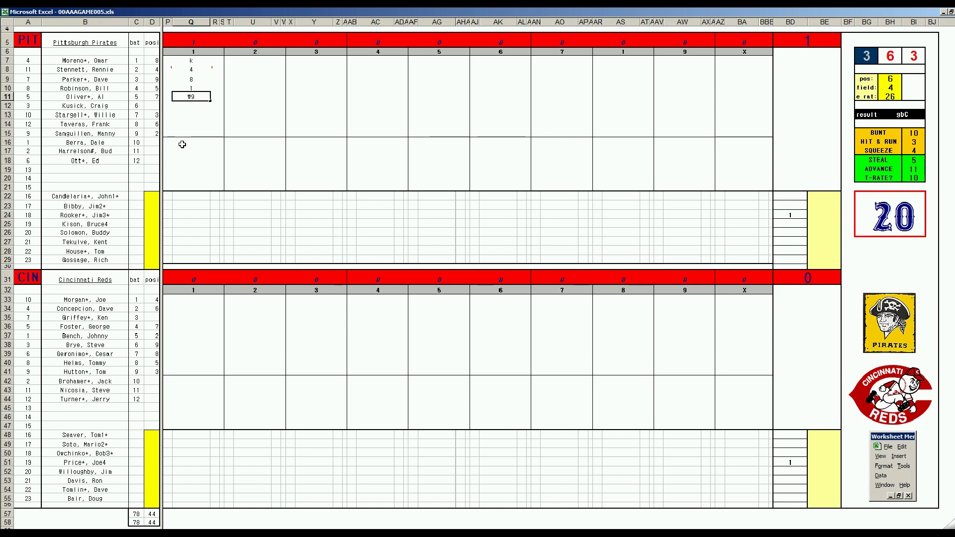
pyautogui.press('BackSpace')
pyautogui.press('Return')
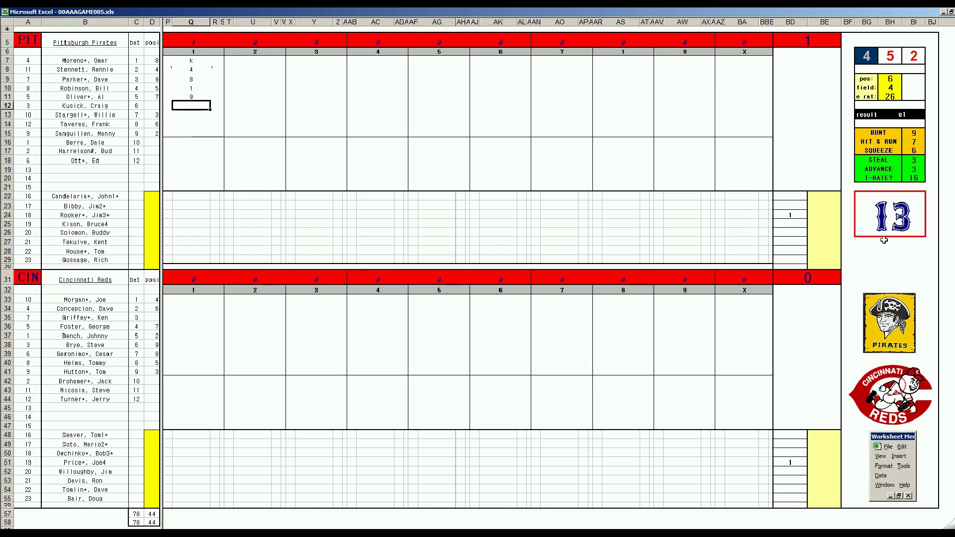
# - Enter a 1 in R11 beside the fifth Pittsburgh batter's result and a 1 in P9 beside the third batter's result
pyautogui.press('Up')
pyautogui.press('Right')
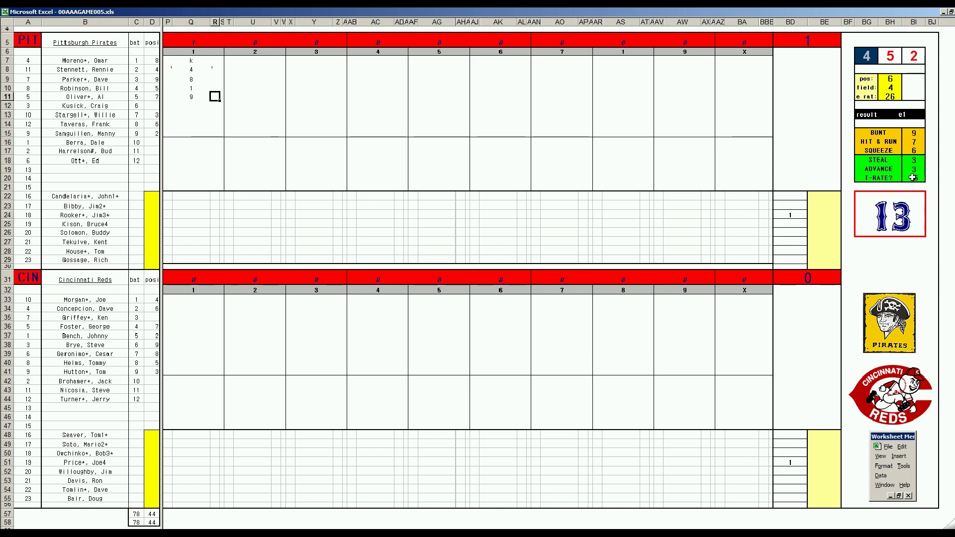
pyautogui.write('1')
pyautogui.press('Left')
pyautogui.press('Left')
pyautogui.press('Up')
pyautogui.press('Up')
pyautogui.write('1')
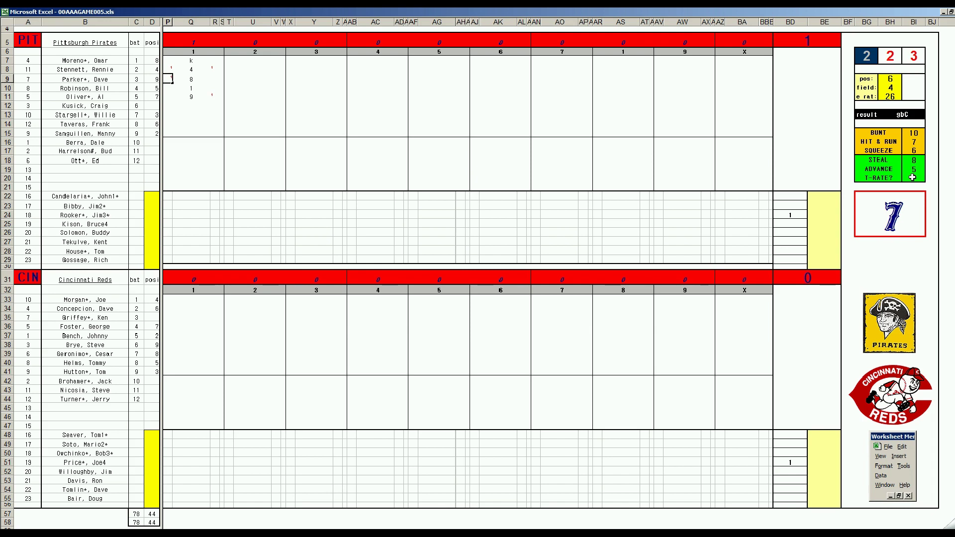
pyautogui.press('Return')
# - Record a first-inning result of 1 for Pittsburgh's sixth batter in Q12
pyautogui.press('Right')
pyautogui.press('Down')
pyautogui.press('Down')
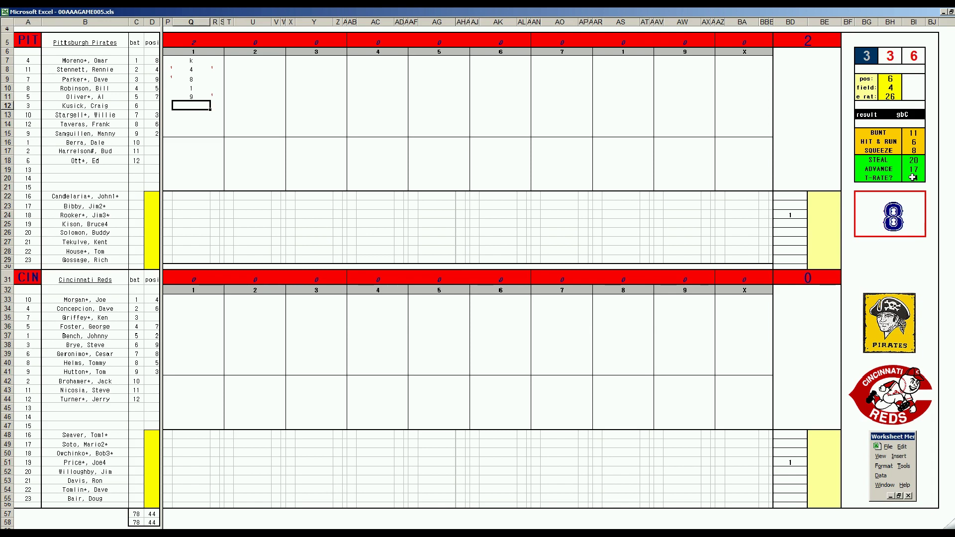
pyautogui.write('1')
pyautogui.press('Return')
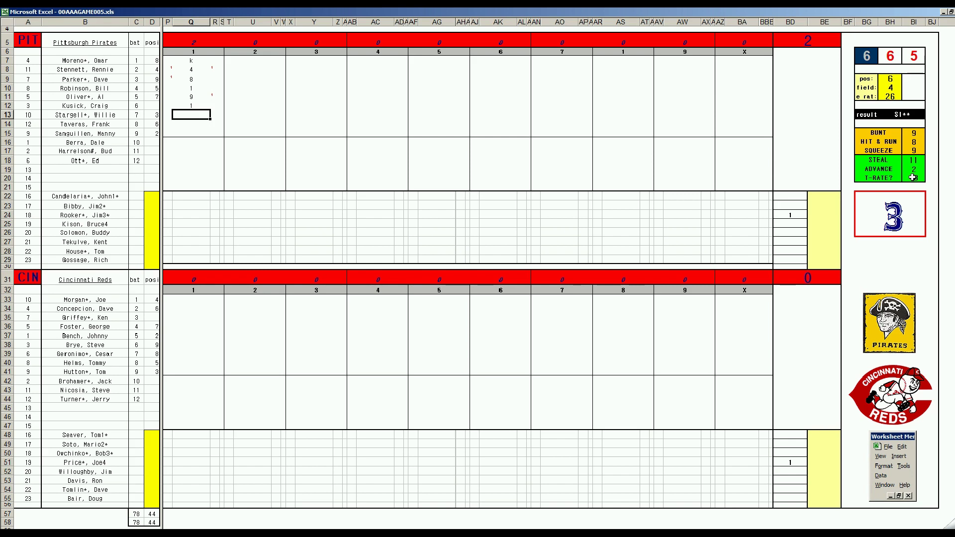
# - Set the pos value of the fielding lookup to 1, and record ₩16 for Pittsburgh's seventh batter in Q13
pyautogui.hotkey('ctrl', 'q')
pyautogui.write('1')
pyautogui.press('Return')
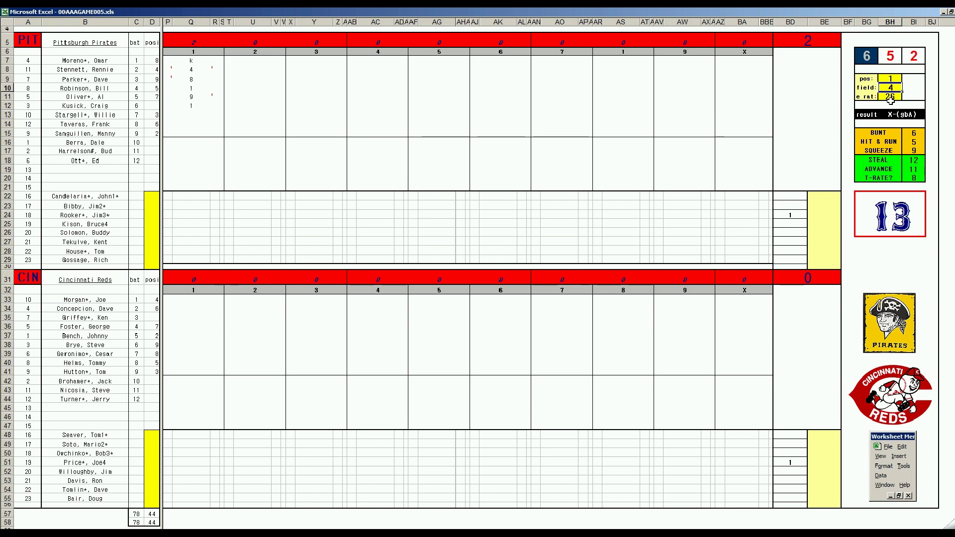
pyautogui.click(194, 114)
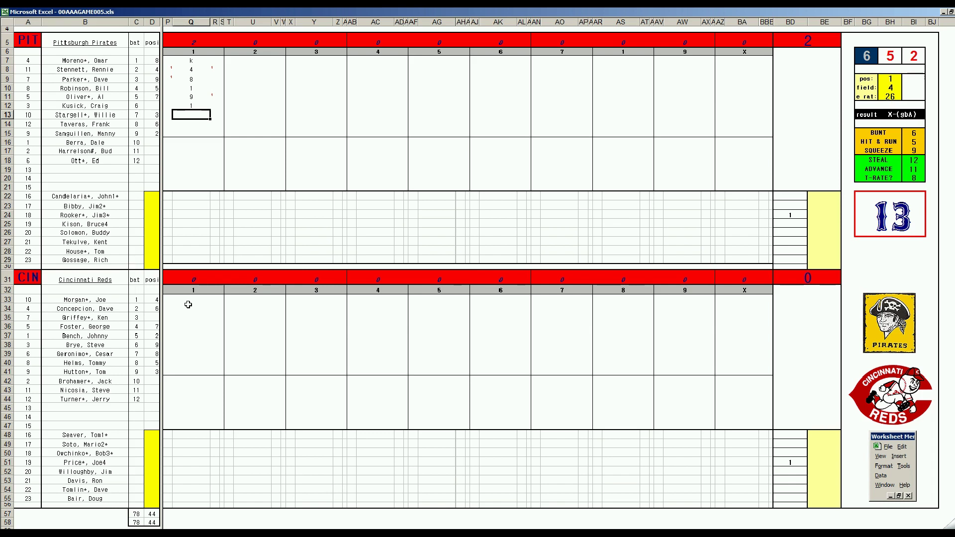
pyautogui.write('W16')
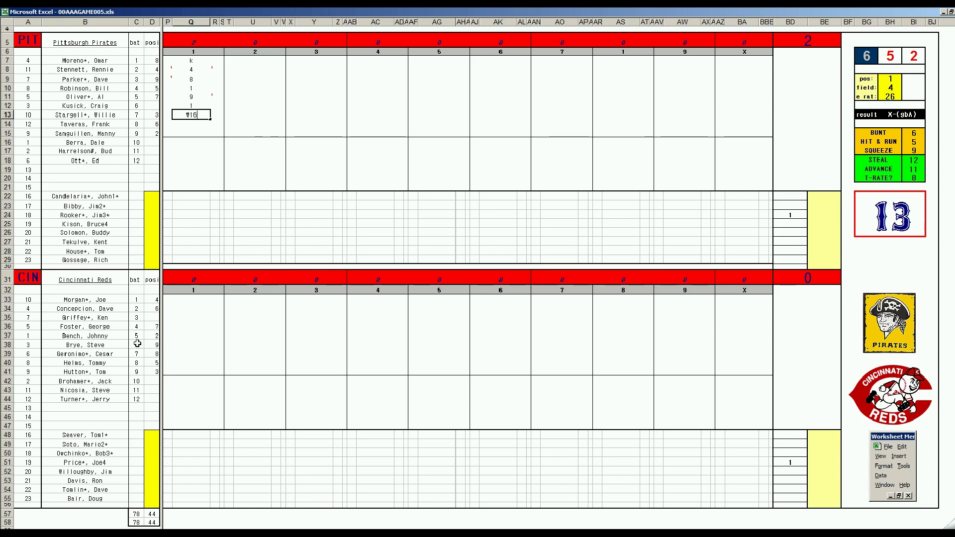
# - Record a first-inning result of 8 for Cincinnati's leadoff batter in Q33, with a 1 in S33
pyautogui.click(191, 301)
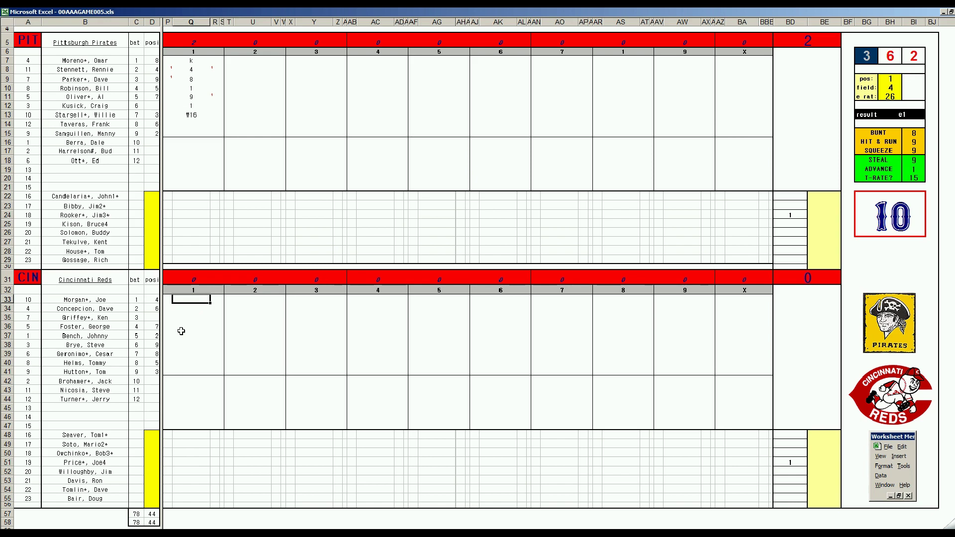
pyautogui.write('8')
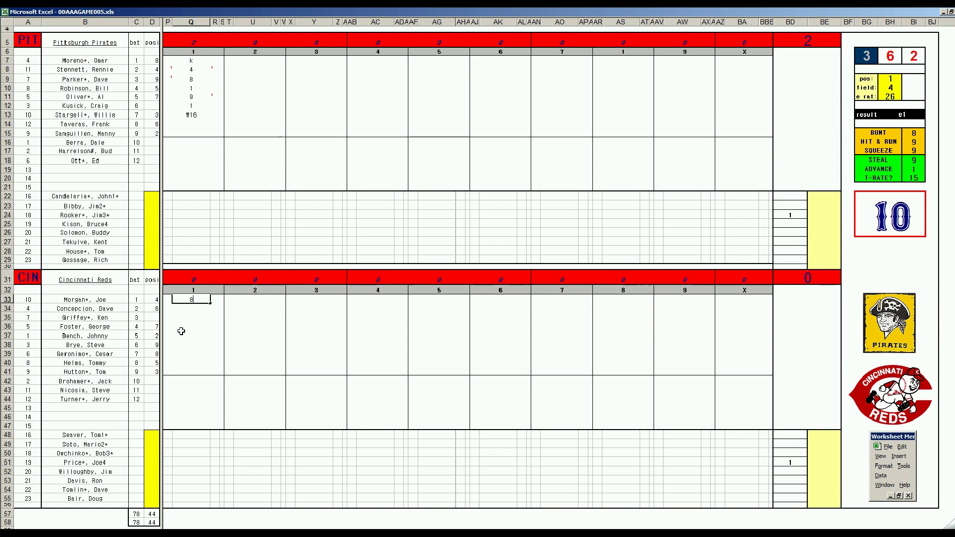
pyautogui.press('Return')
pyautogui.press('Up')
pyautogui.press('Right')
pyautogui.write('1')
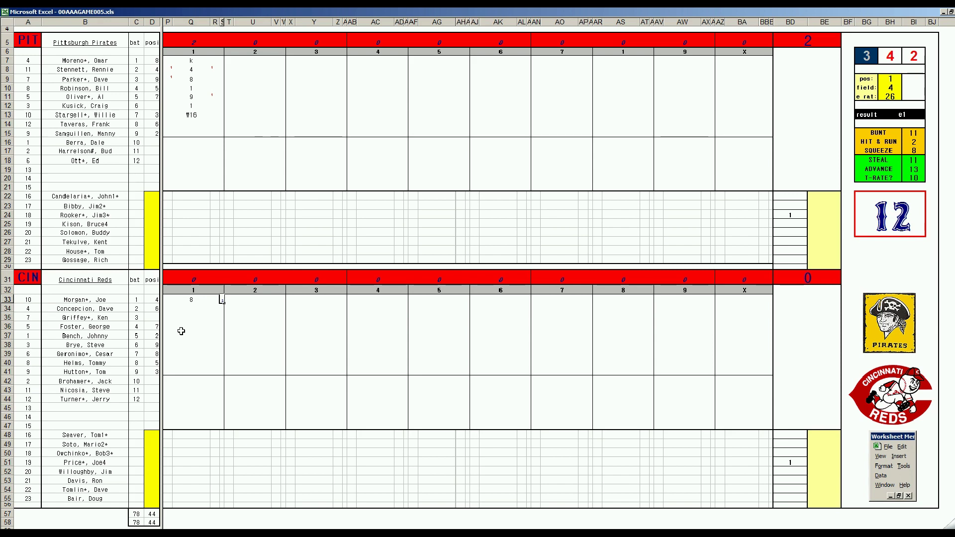
# - Record first-inning results of 8 for Cincinnati's second batter in Q34 and ₩363 for the third batter in Q35
pyautogui.click(193, 309)
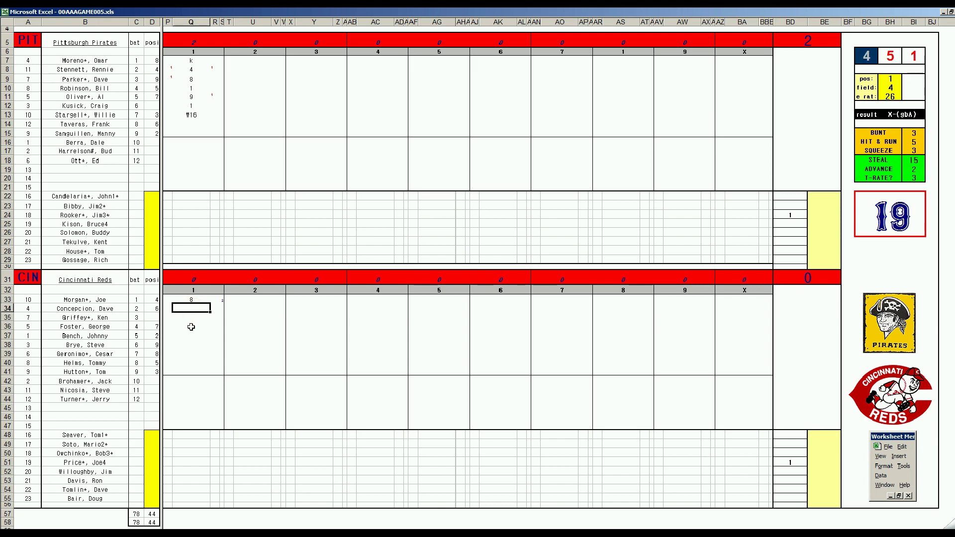
pyautogui.write('8')
pyautogui.press('Return')
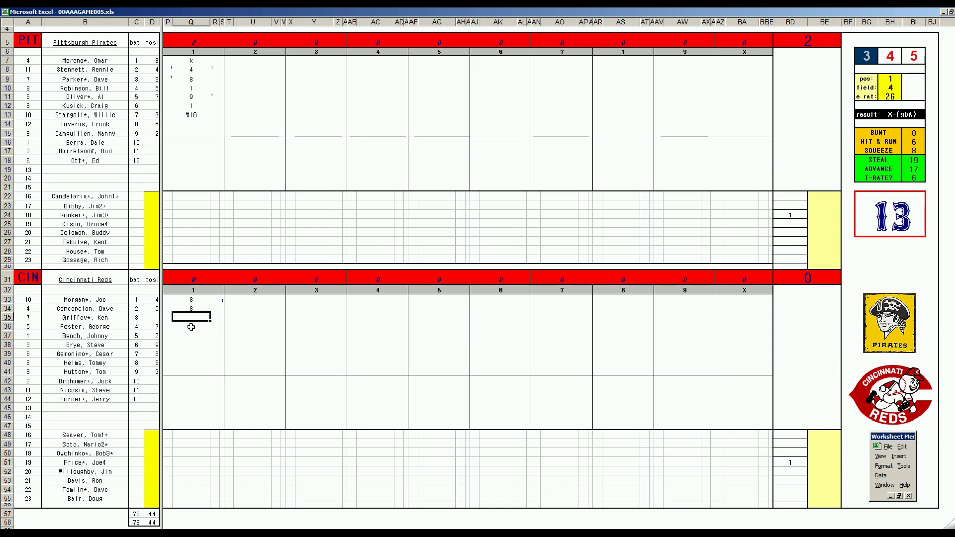
pyautogui.write('\\363')
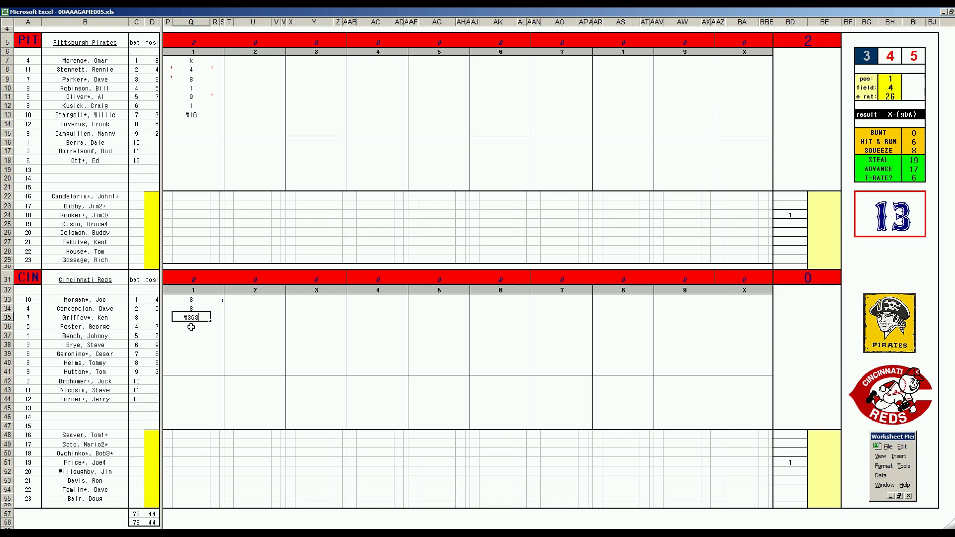
pyautogui.press('Return')
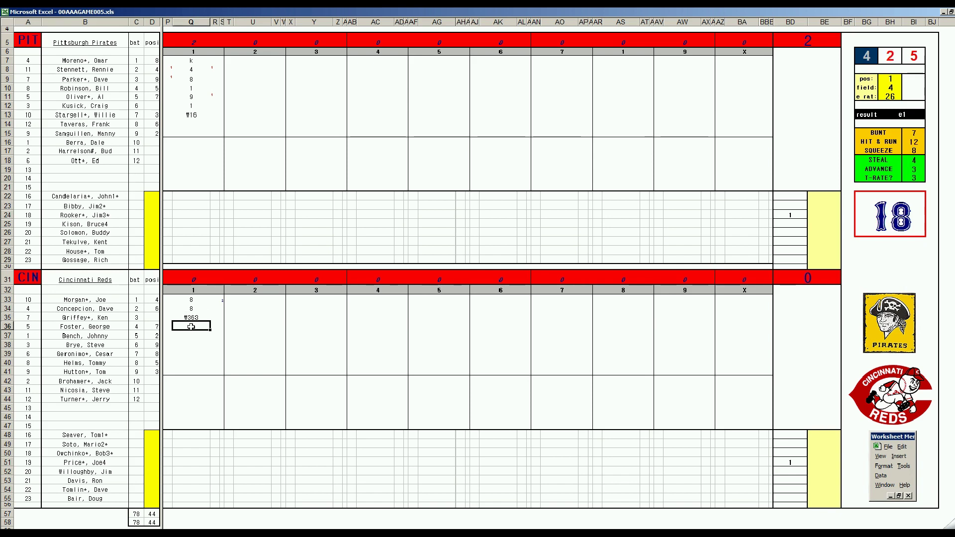
# - Set the fielding lookup to pos 4, field 1 and e rat 16, and record ₩43 for Cincinnati's fourth batter in Q36
pyautogui.hotkey('ctrl', 'q')
pyautogui.write('4')
pyautogui.press('Return')
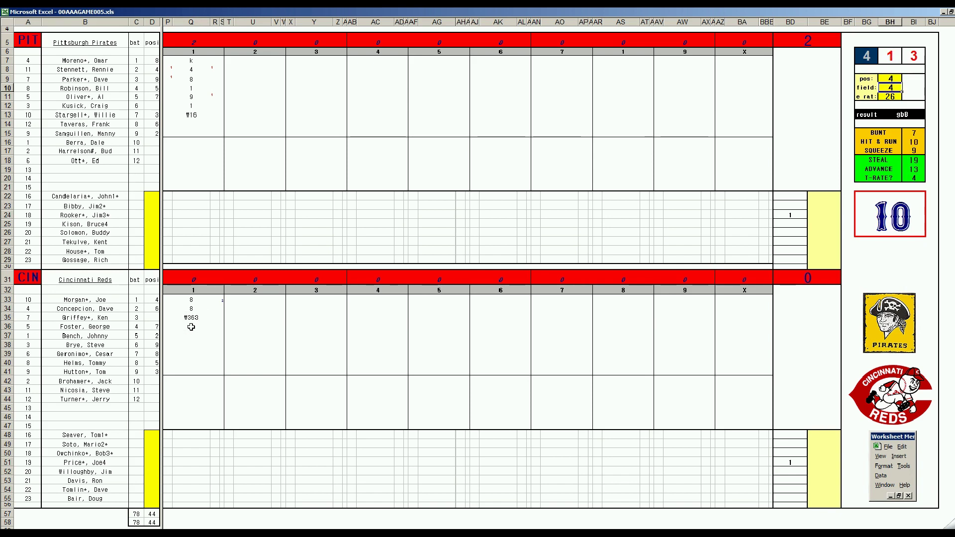
pyautogui.write('1')
pyautogui.press('Return')
pyautogui.write('16')
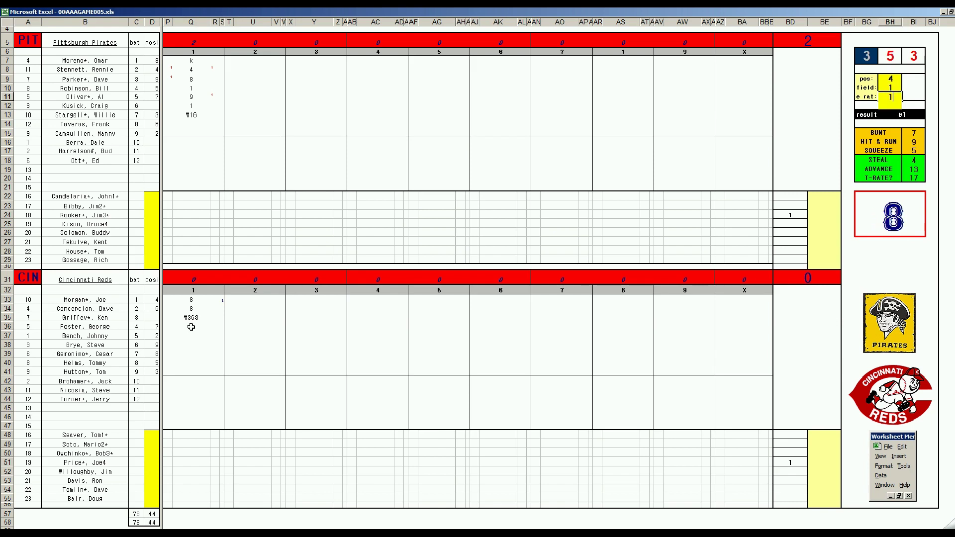
pyautogui.press('Return')
pyautogui.click(191, 327)
pyautogui.write('#43')
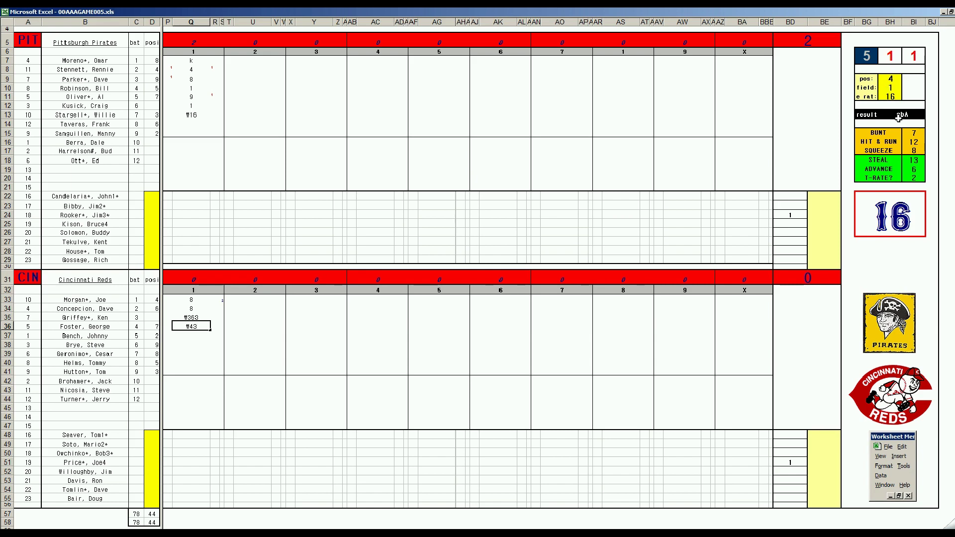
# - Set the fielding lookup's e rat to 6, and record a second-inning ₩43 for Pittsburgh's eighth batter in U14
pyautogui.click(237, 124)
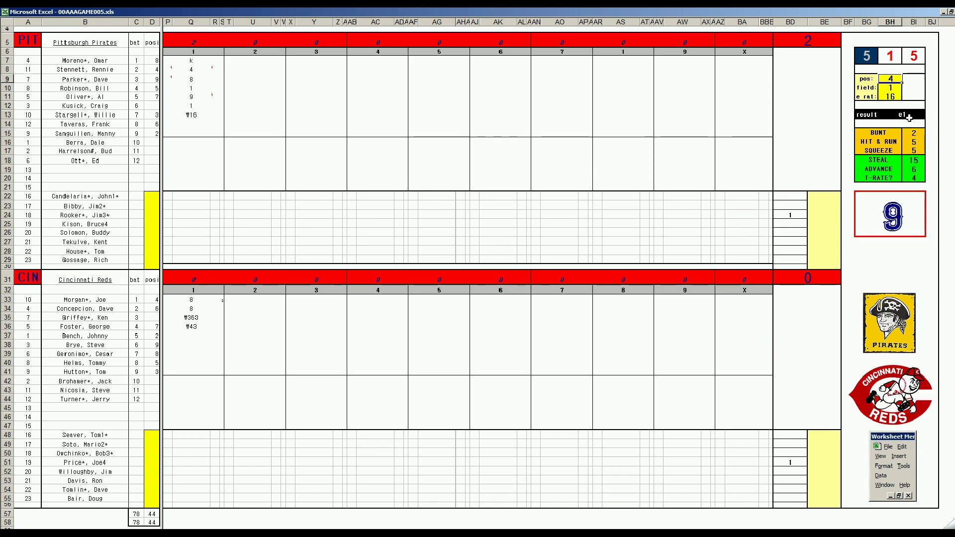
pyautogui.press('Down')
pyautogui.press('Down')
pyautogui.write('6')
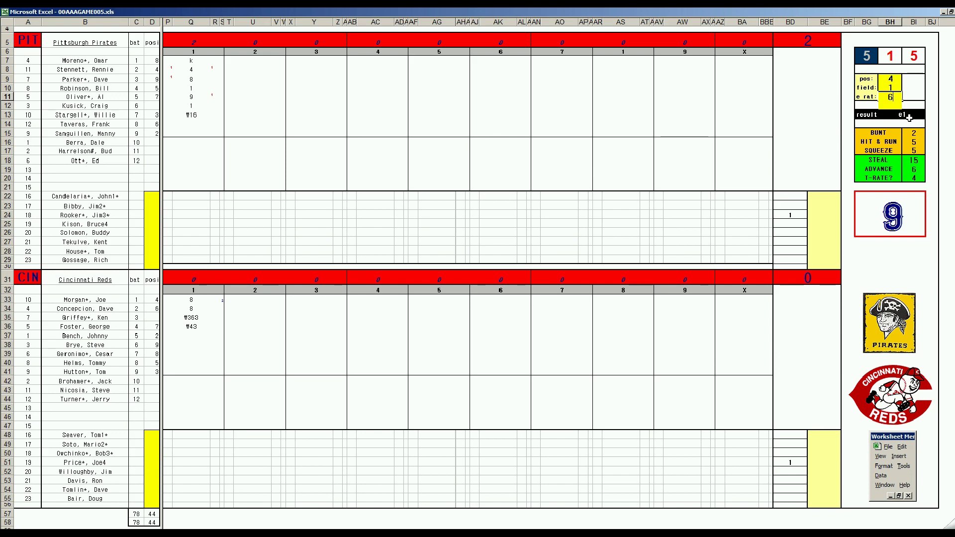
pyautogui.press('Return')
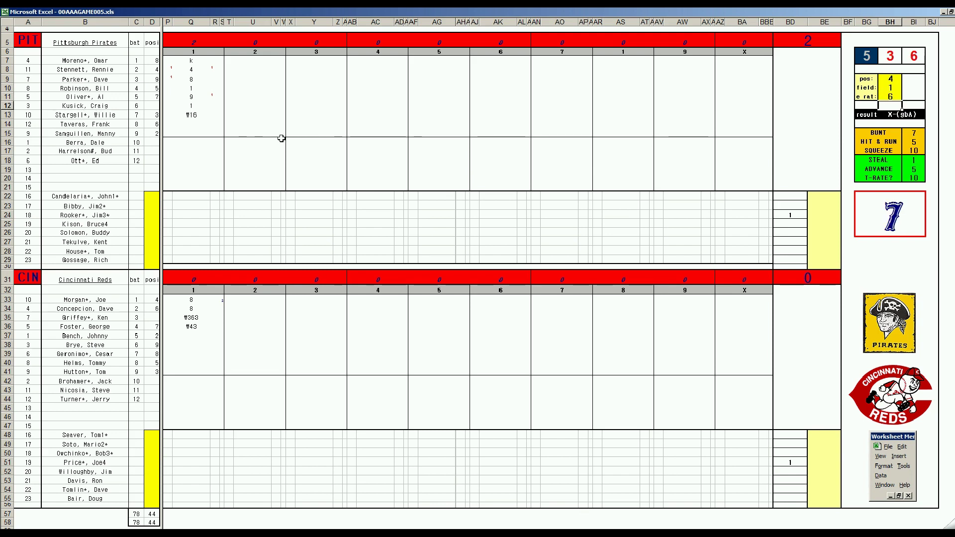
pyautogui.click(256, 124)
pyautogui.write('#45')
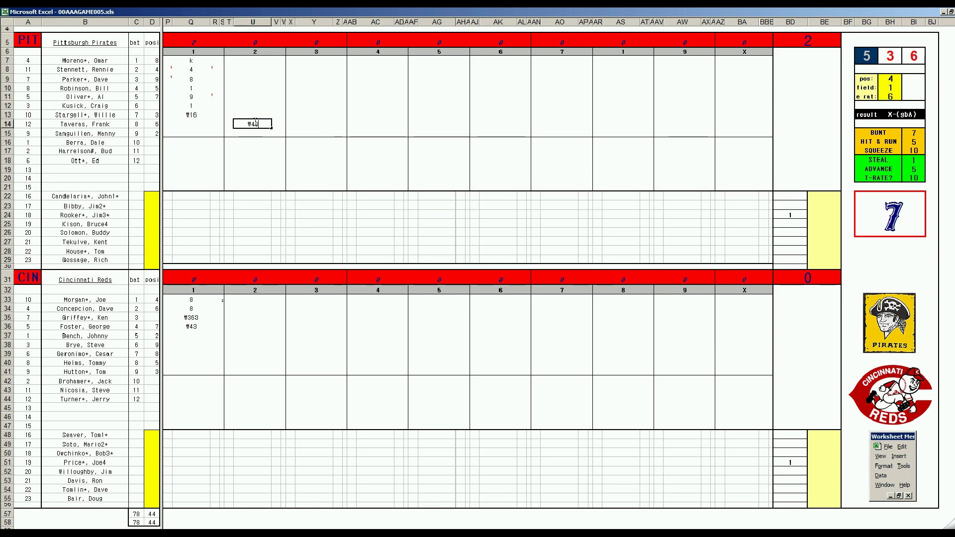
pyautogui.press('Return')
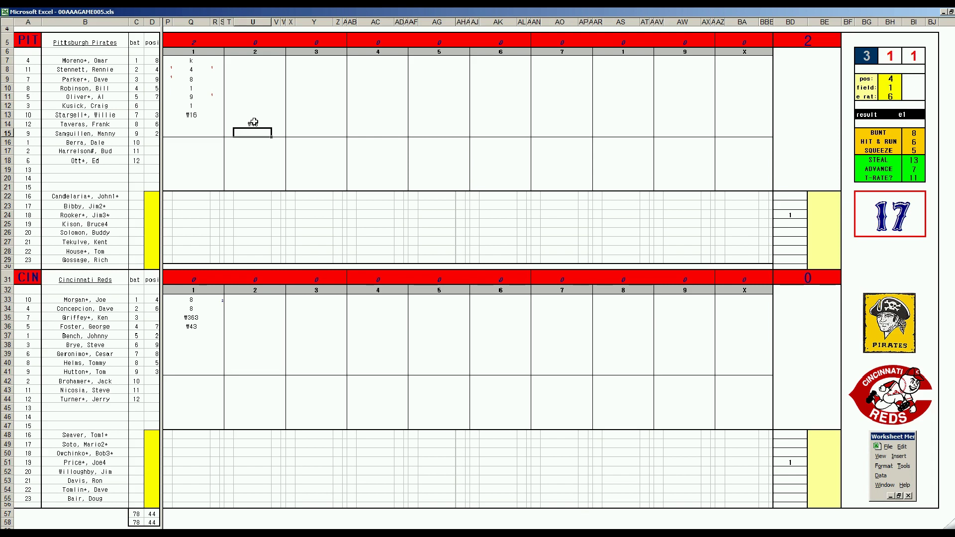
# - Record second-inning results of ₩8 for Pittsburgh's ninth batter in U15 and 1 for the leadoff batter in U7
pyautogui.write('8')
pyautogui.press('Return')
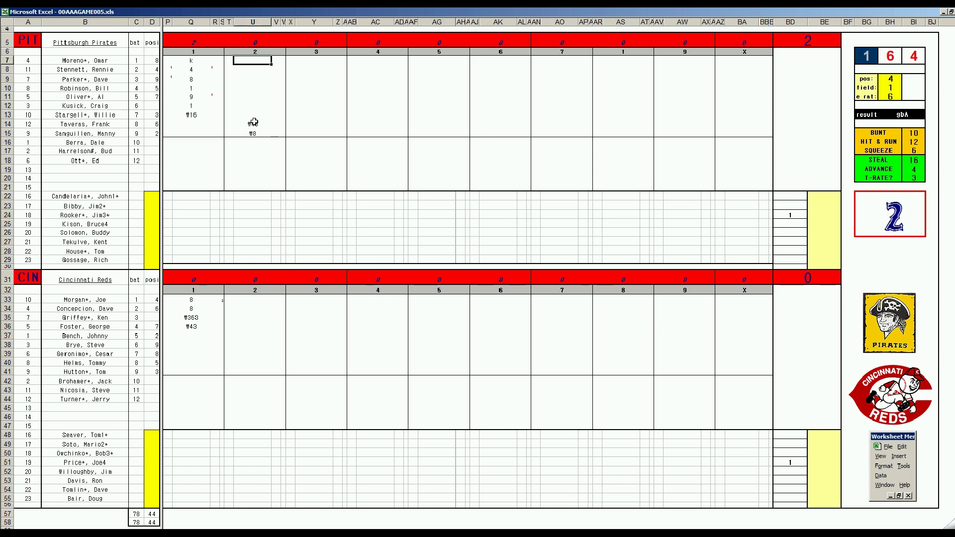
pyautogui.write('1')
pyautogui.press('Return')
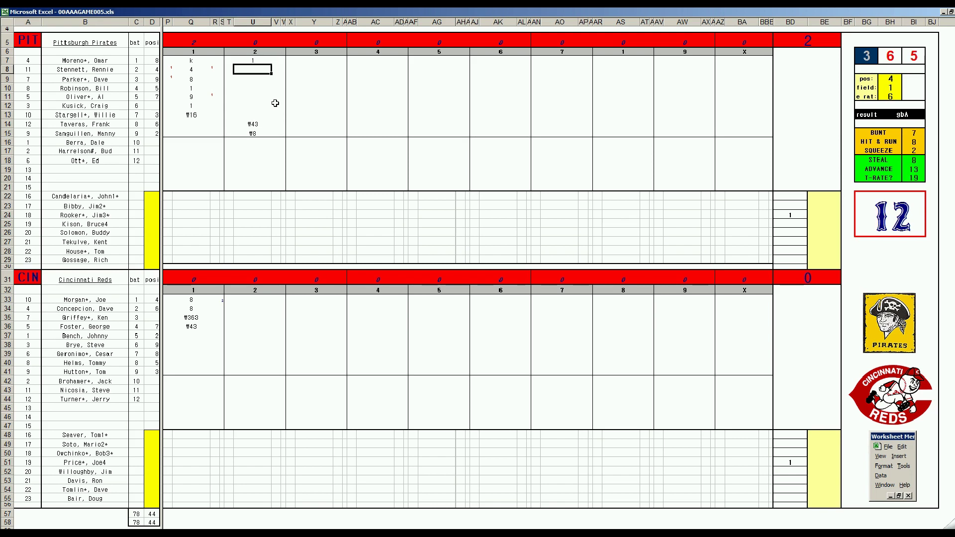
# - Add the mark beside Pittsburgh's leadoff result in W7, and record ₩5 for the second batter in U8
pyautogui.press('Up')
pyautogui.press('Right')
pyautogui.press('Right')
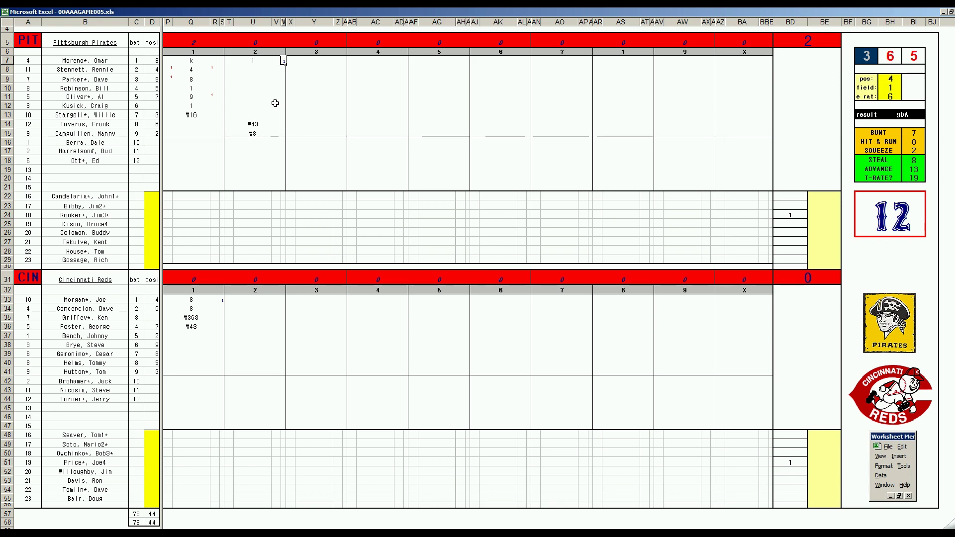
pyautogui.press('Return')
pyautogui.click(251, 72)
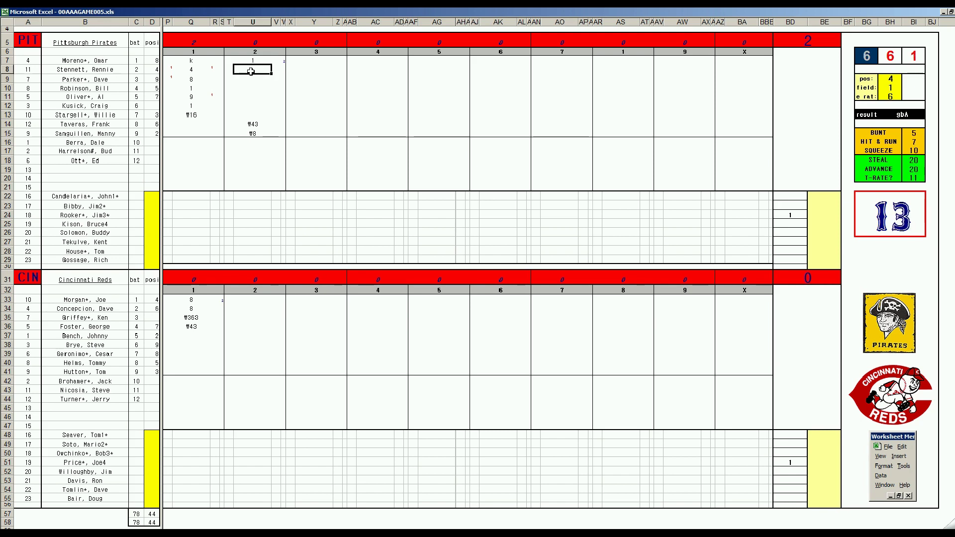
pyautogui.write('#5')
# - Record Cincinnati's second inning as ₩53, k and ₩13 for the fifth, sixth and seventh batters in U37 to U39
pyautogui.click(238, 332)
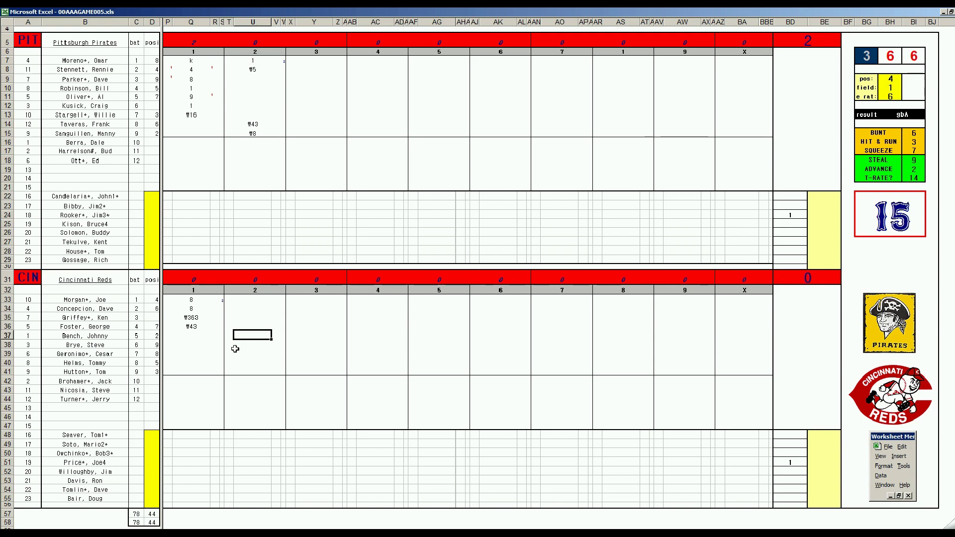
pyautogui.write('#53')
pyautogui.press('Return')
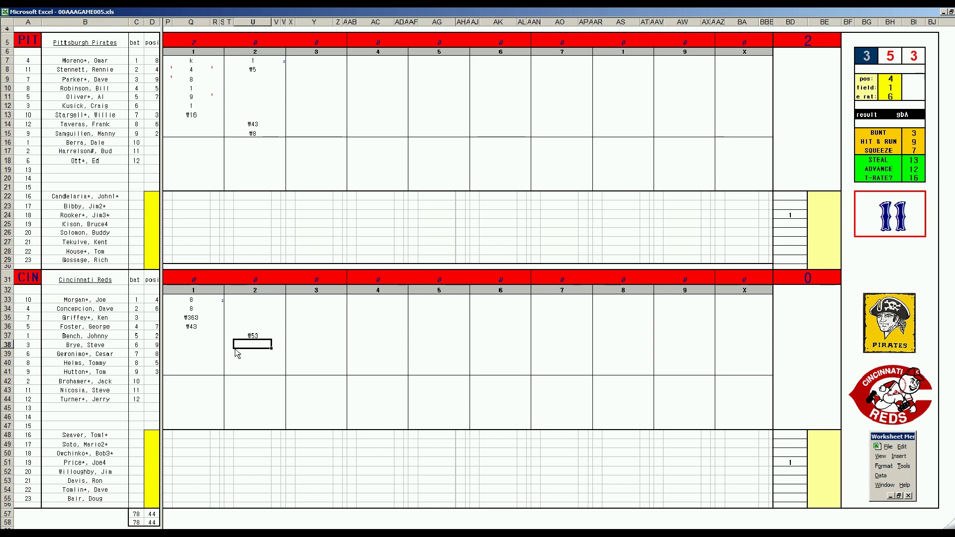
pyautogui.write('k')
pyautogui.press('Return')
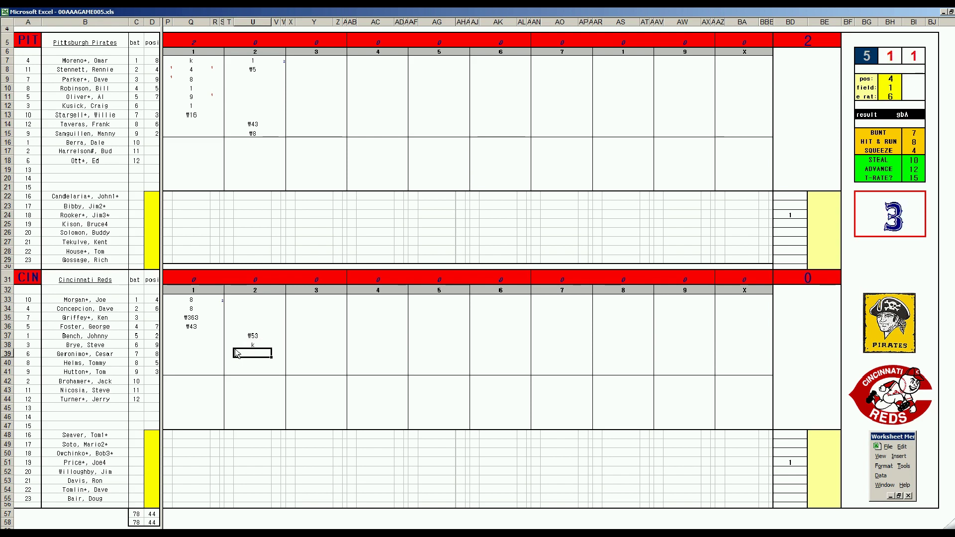
pyautogui.write('#13')
# - Record Pittsburgh's third inning as ₩63, ₩3 and ₩5 for the third, fourth and fifth batters in Y9 to Y11
pyautogui.click(318, 77)
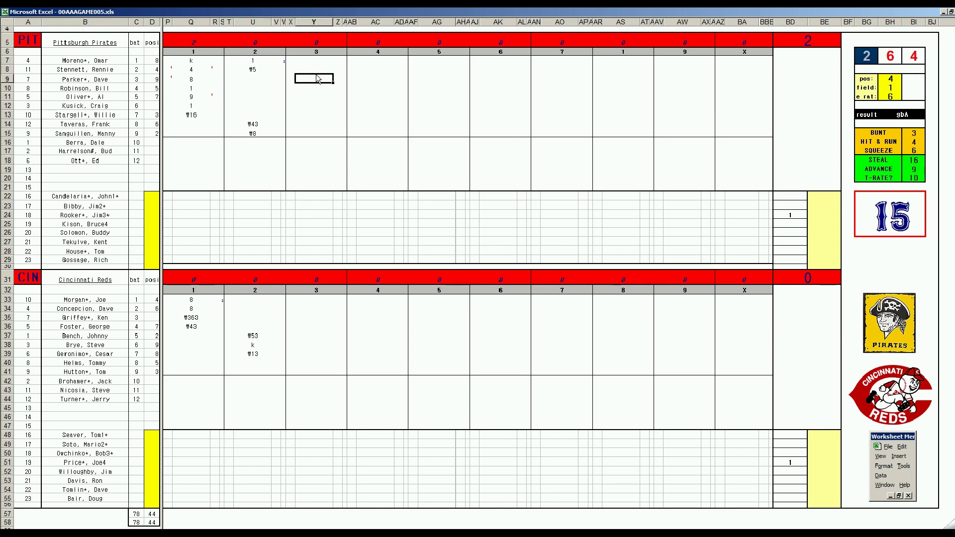
pyautogui.write('#63')
pyautogui.press('Return')
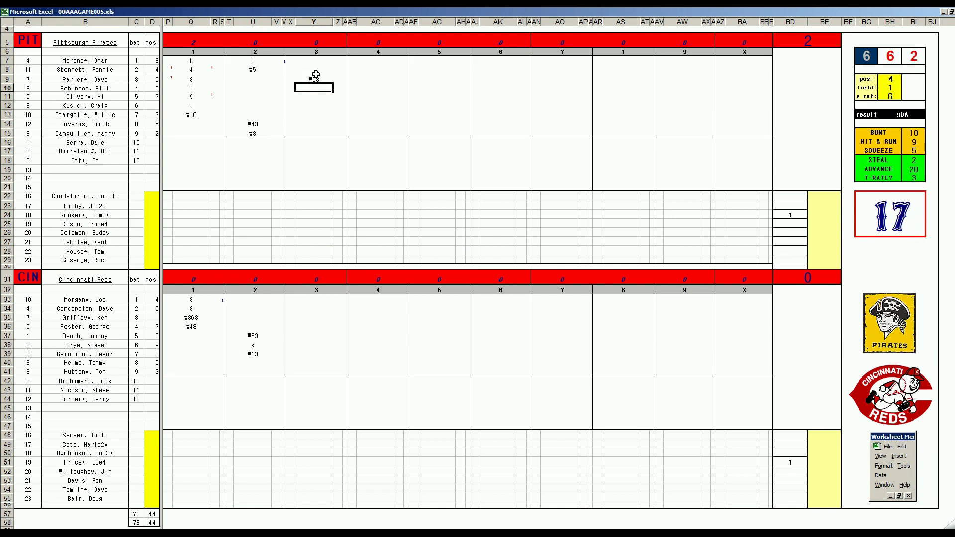
pyautogui.write('#3')
pyautogui.press('Return')
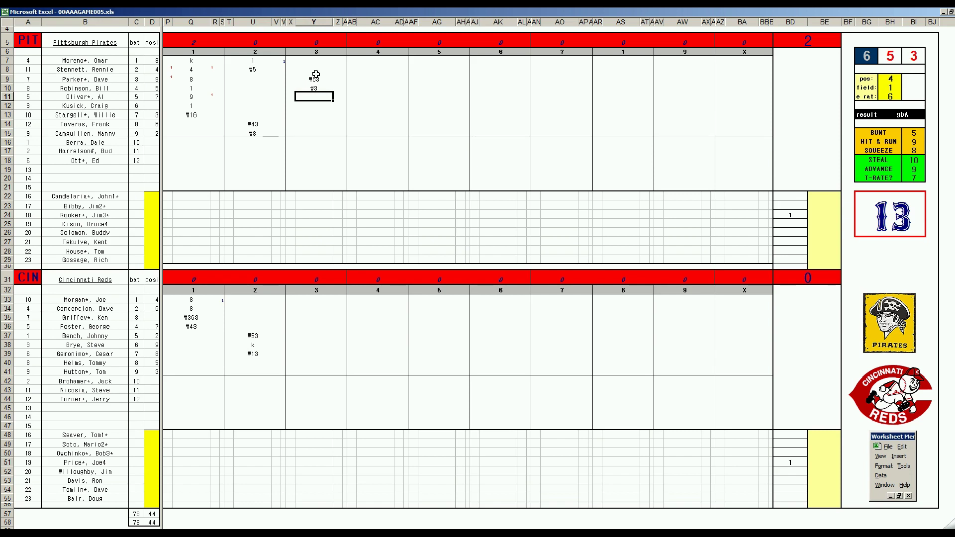
pyautogui.write('#5')
# - Record third-inning results of ₩8 for Cincinnati's eighth batter in Y40 and ₩6 for the ninth batter in Y41
pyautogui.click(314, 360)
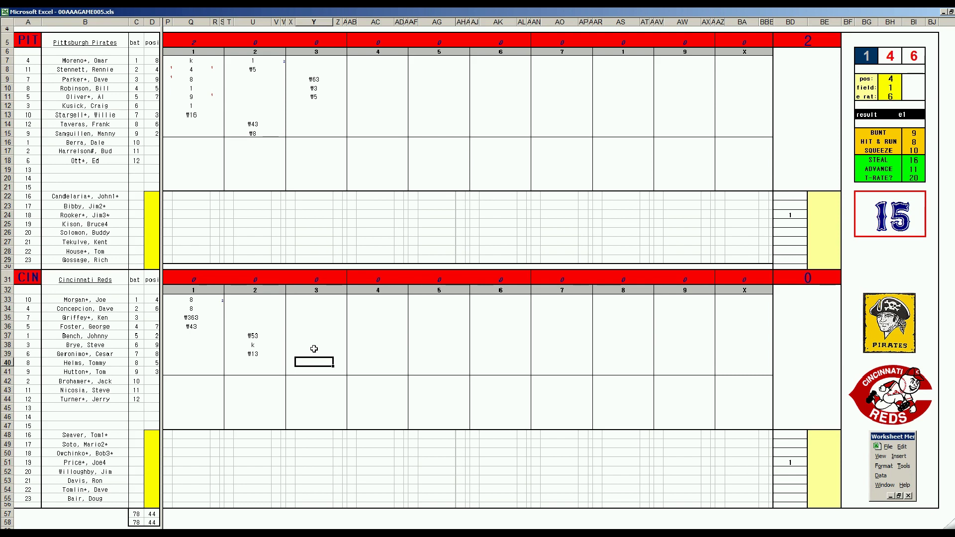
pyautogui.write('#8')
pyautogui.press('Return')
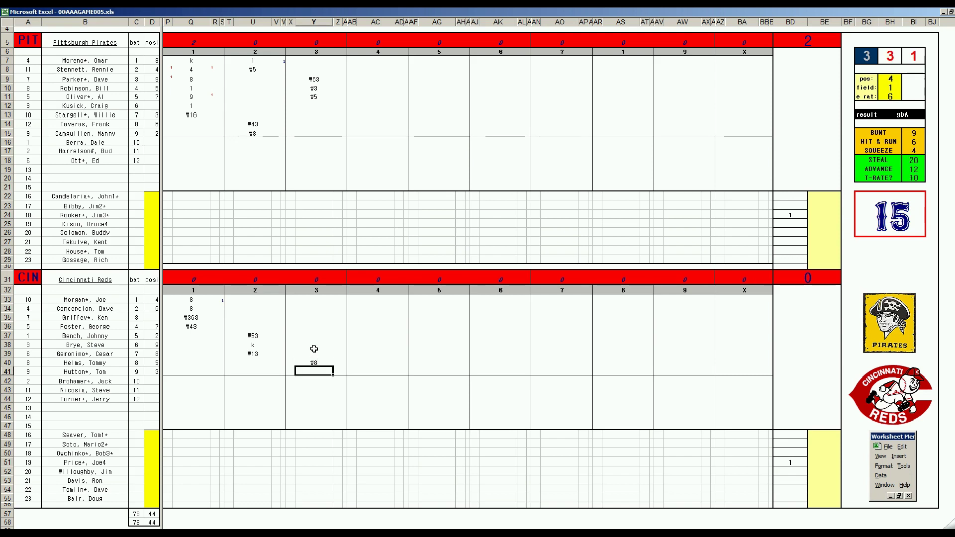
pyautogui.write('#6')
pyautogui.press('Return')
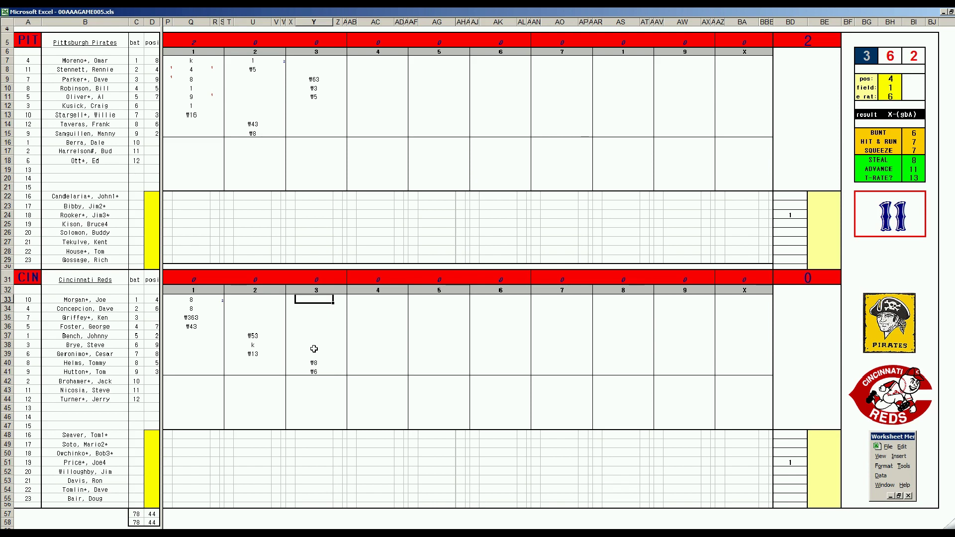
# - Record a third-inning result of 8 for Cincinnati's leadoff batter in Y33, with a 2 in AA33
pyautogui.write('8')
pyautogui.press('Return')
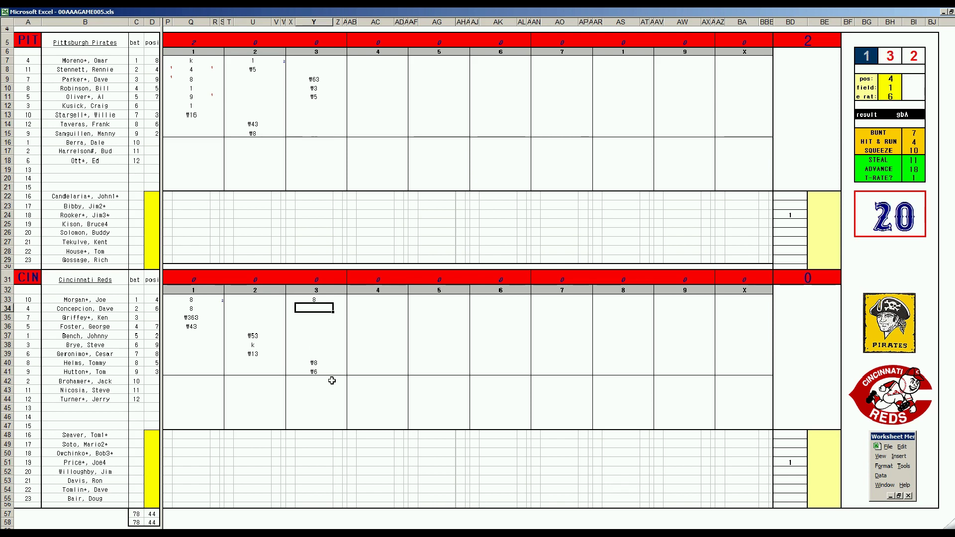
pyautogui.press('Up')
pyautogui.press('Right')
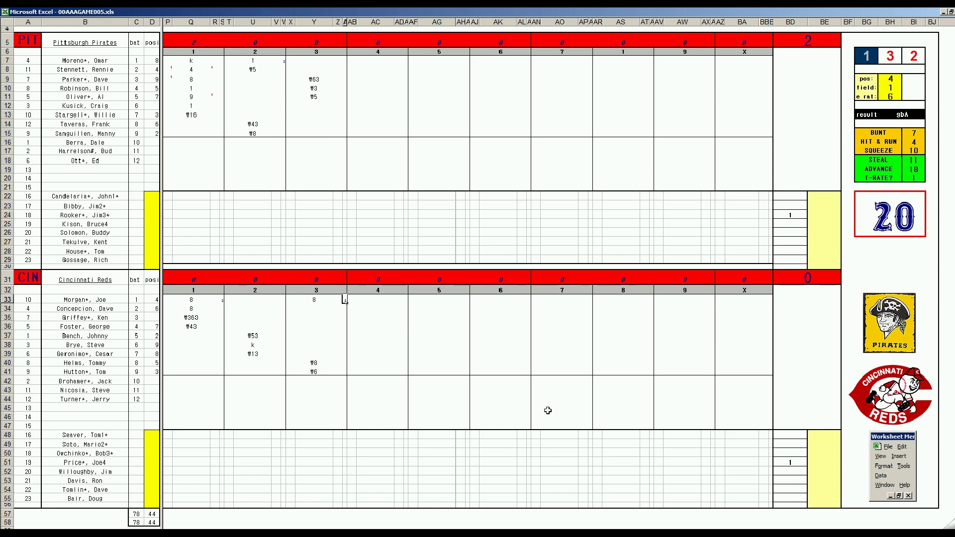
pyautogui.write('2')
pyautogui.press('Return')
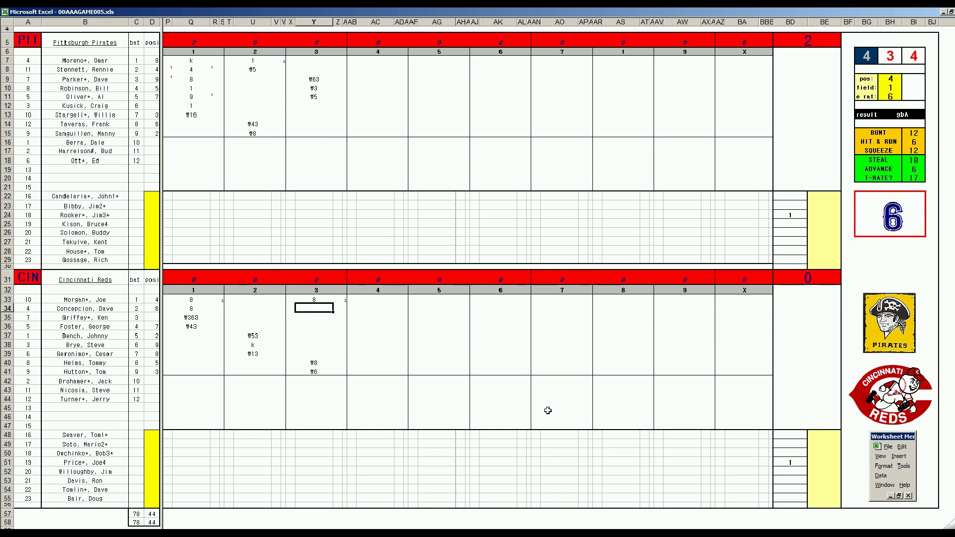
# - Set the fielding lookup's e rat to 16, and record a third-inning ₩43 for Cincinnati's second batter in Y34
pyautogui.hotkey('ctrl', 'f')
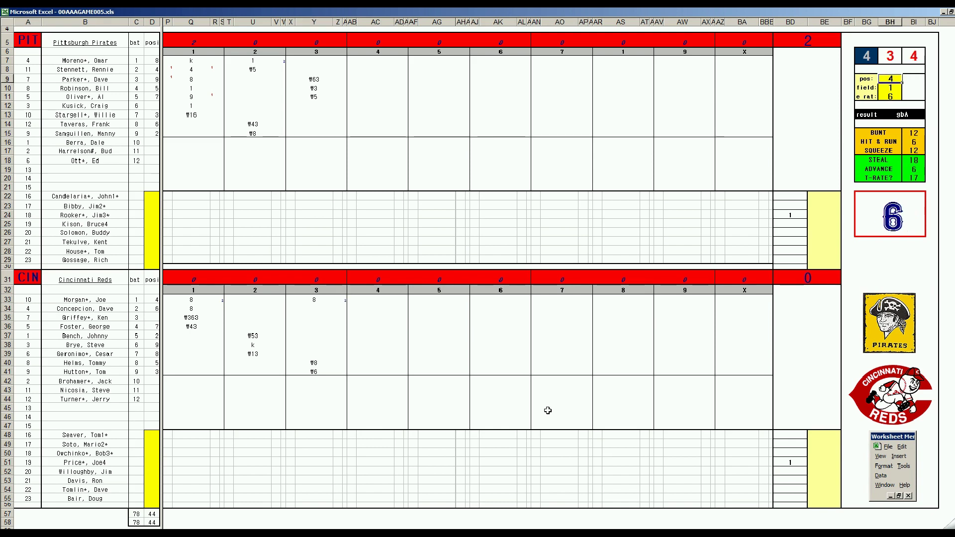
pyautogui.press('Down')
pyautogui.press('Down')
pyautogui.write('16')
pyautogui.press('Return')
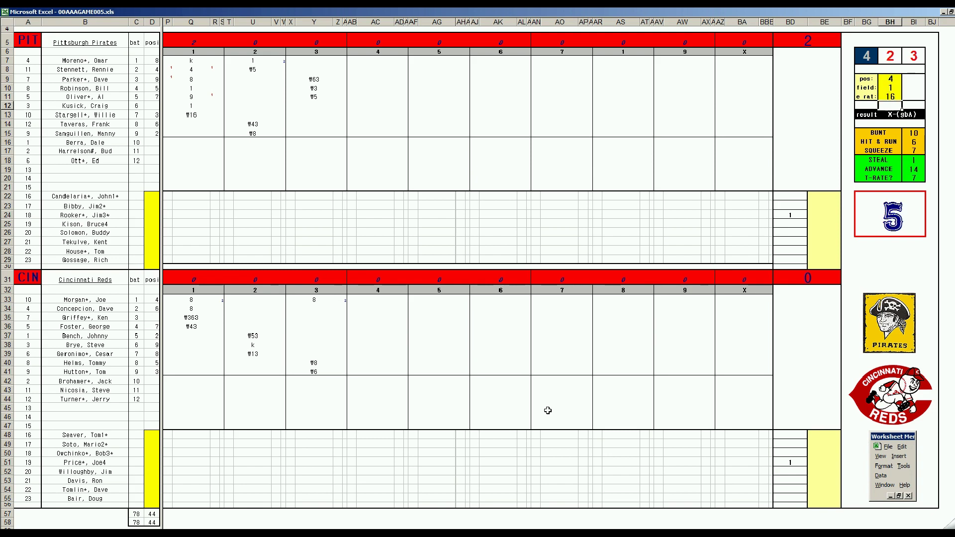
pyautogui.click(306, 308)
pyautogui.write('#43')
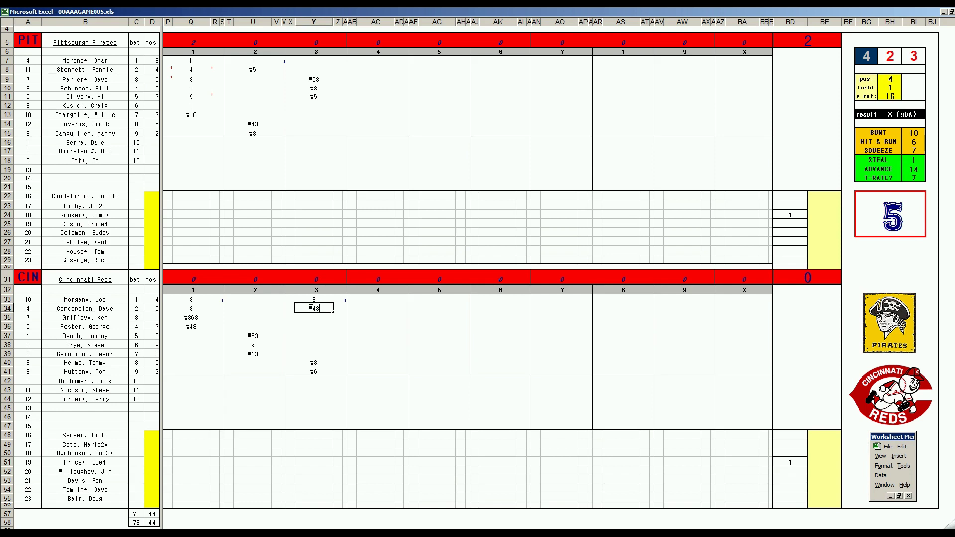
# - Record Pittsburgh's fourth inning as ₩43, k and ₩53 for the sixth, seventh and eighth batters in AC12 to AC14
pyautogui.click(359, 105)
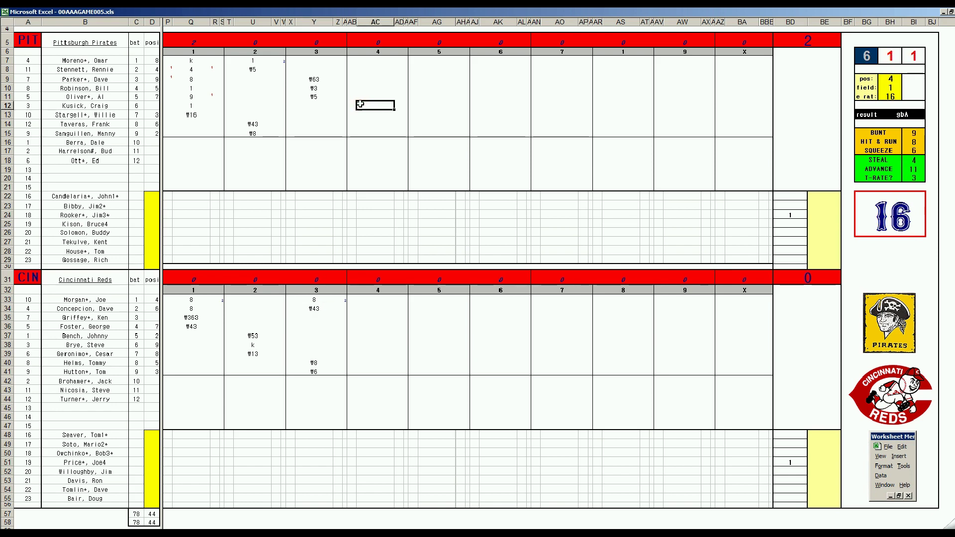
pyautogui.write('#43')
pyautogui.press('Return')
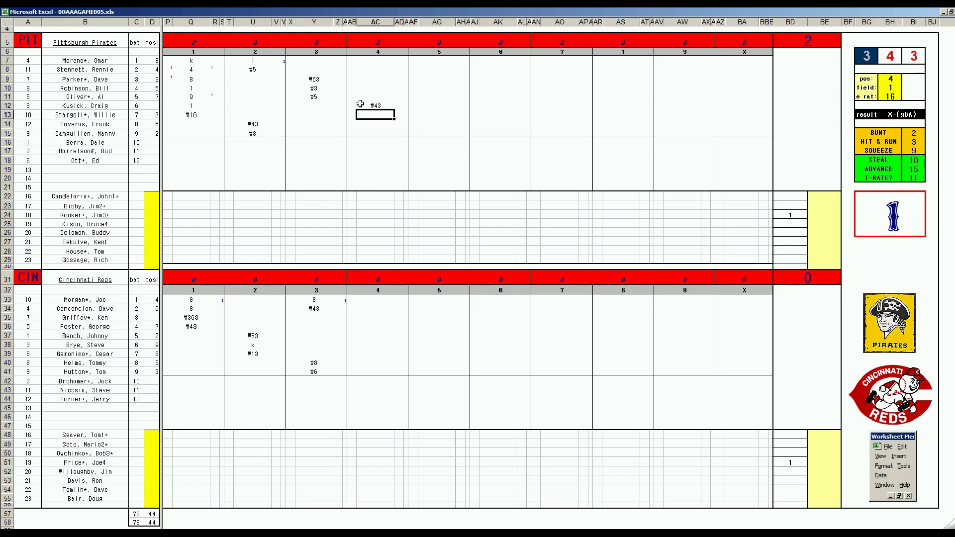
pyautogui.write('k')
pyautogui.press('Return')
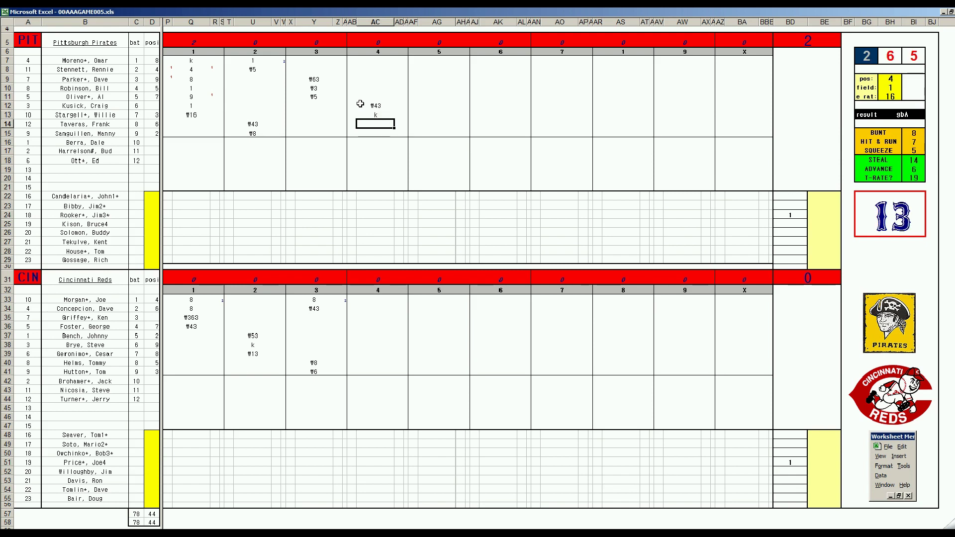
pyautogui.write('#53')
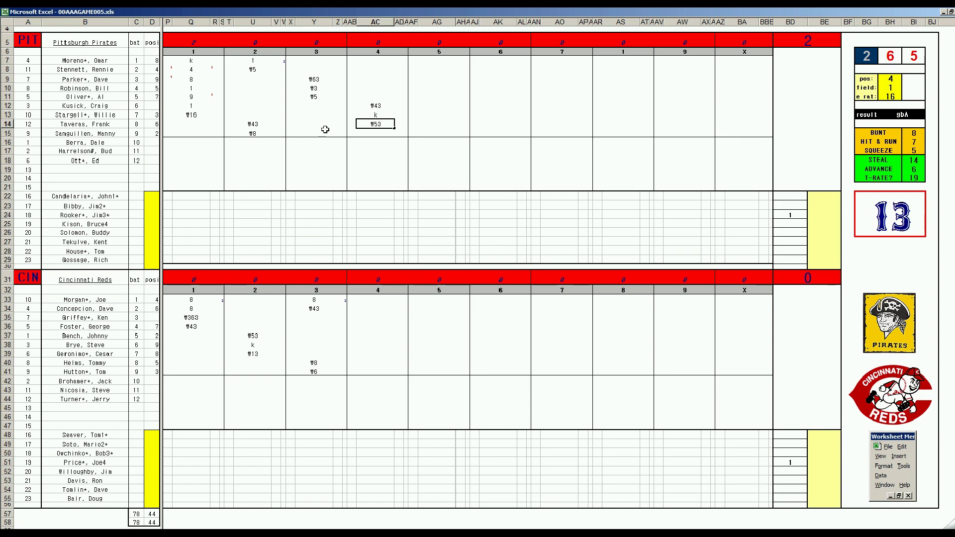
# - Record Cincinnati's fourth-inning 1 for the third batter in AC35 and 4 for the fourth in AC36, marking both runs scored
pyautogui.click(375, 316)
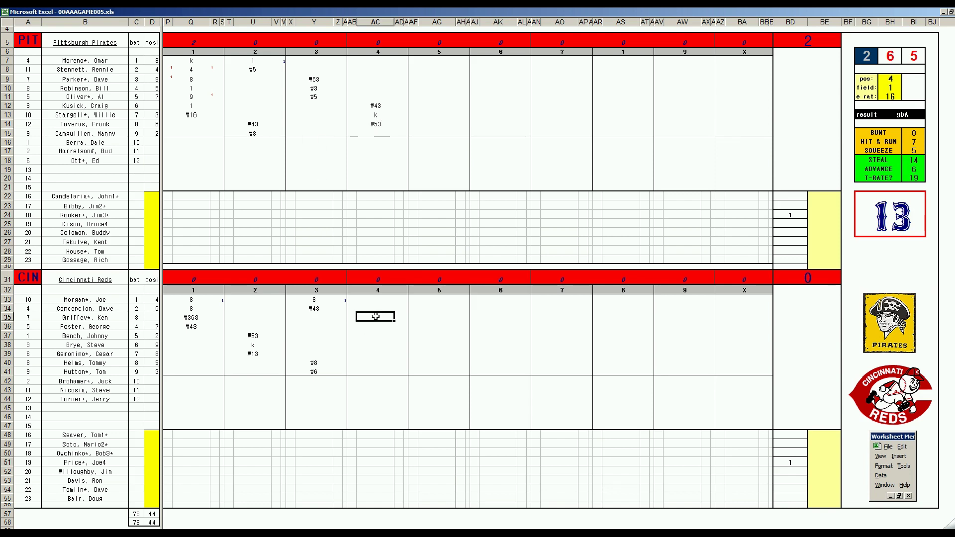
pyautogui.press('F9')
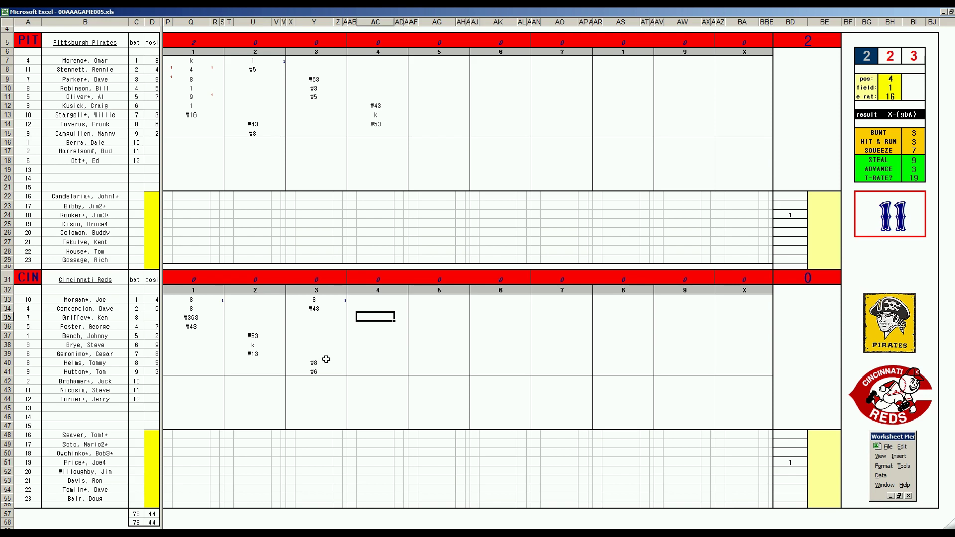
pyautogui.write('1')
pyautogui.press('Return')
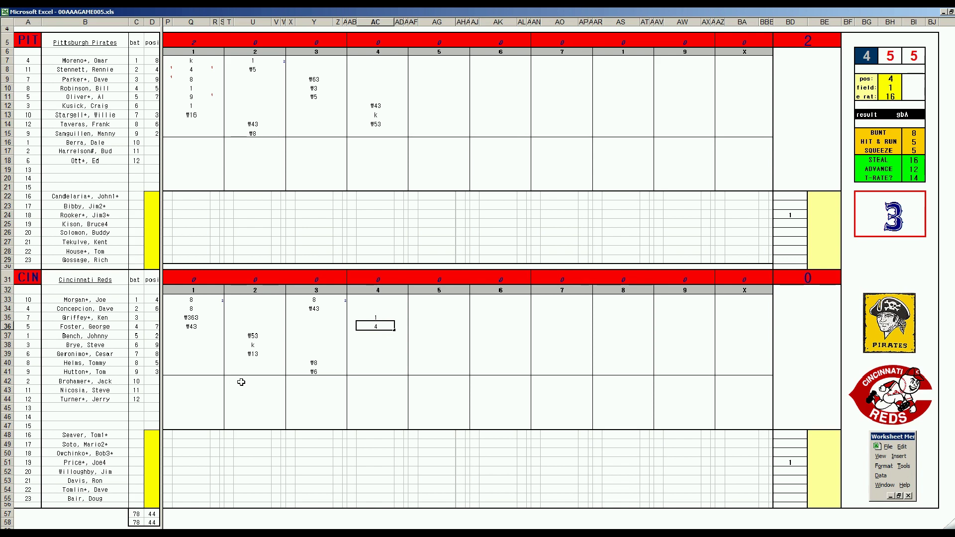
pyautogui.press('Return')
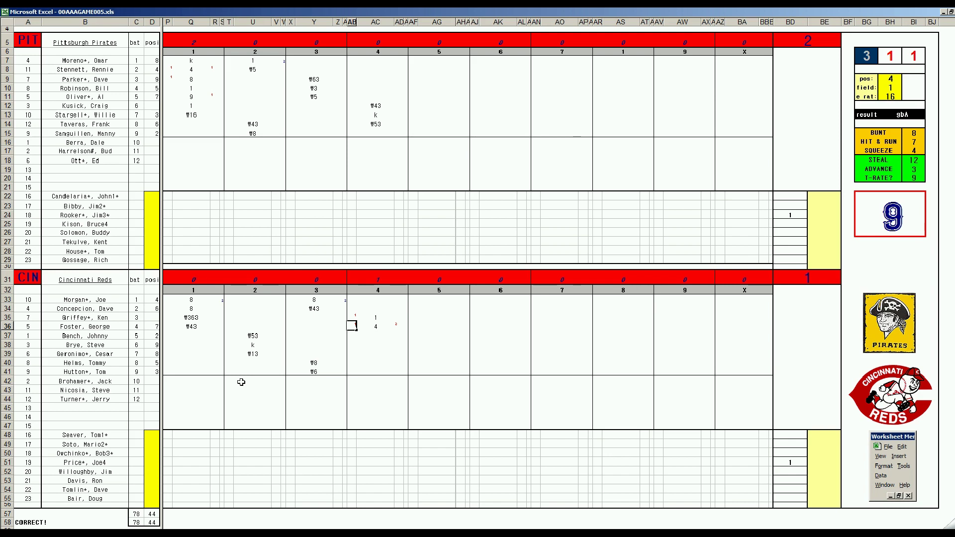
pyautogui.press('Return')
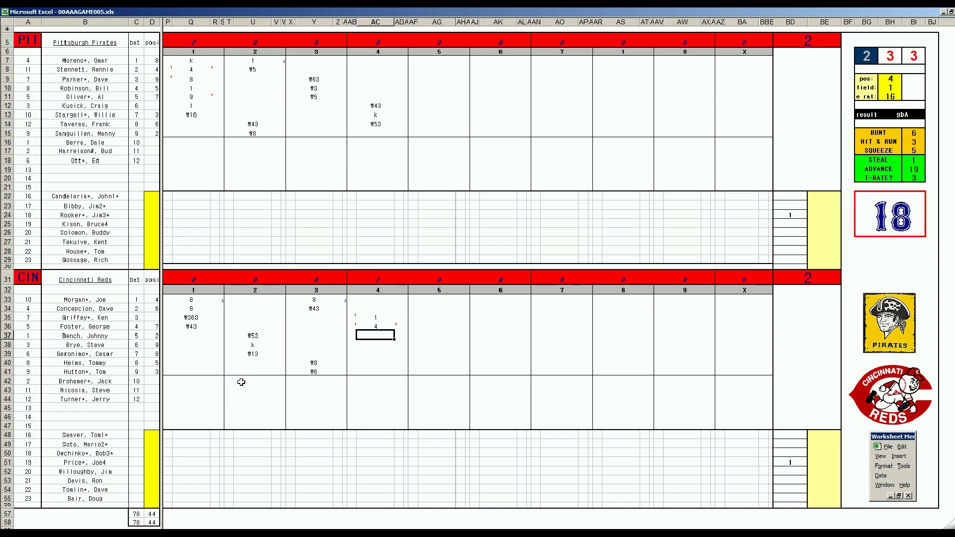
# - Record fourth-inning results of ₩63 for Cincinnati's fifth batter in AC37 and k for the sixth in AC38
pyautogui.write('#63')
pyautogui.press('Return')
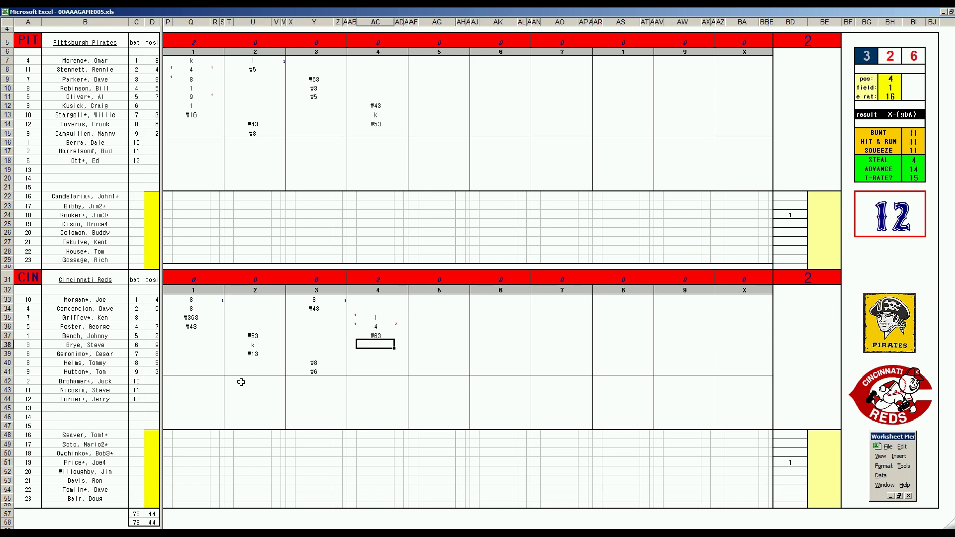
pyautogui.write('k')
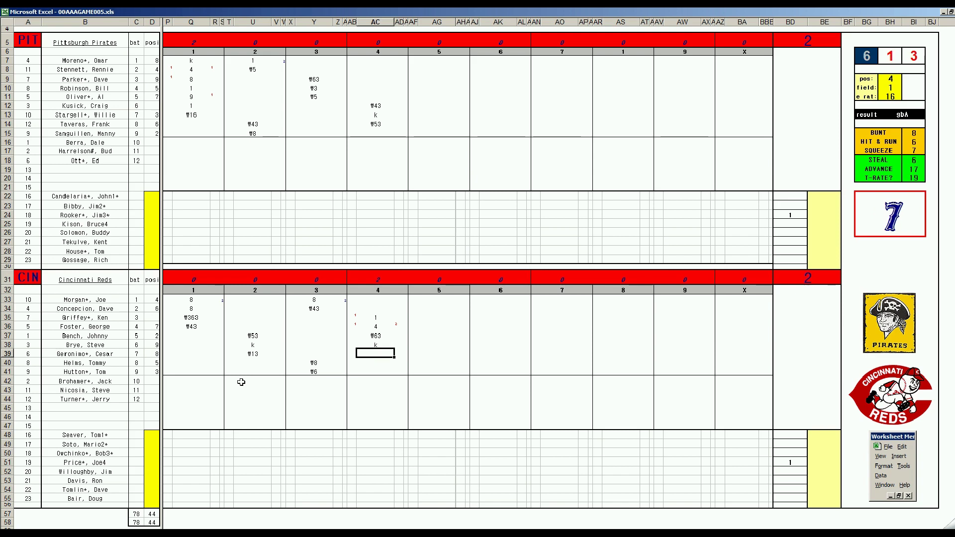
pyautogui.press('Return')
# - Set the fielding lookup to pos 5, field 4 and e rat 37, and record ₩53 for Cincinnati's seventh batter in AC39
pyautogui.hotkey('ctrl', 'f')
pyautogui.write('5')
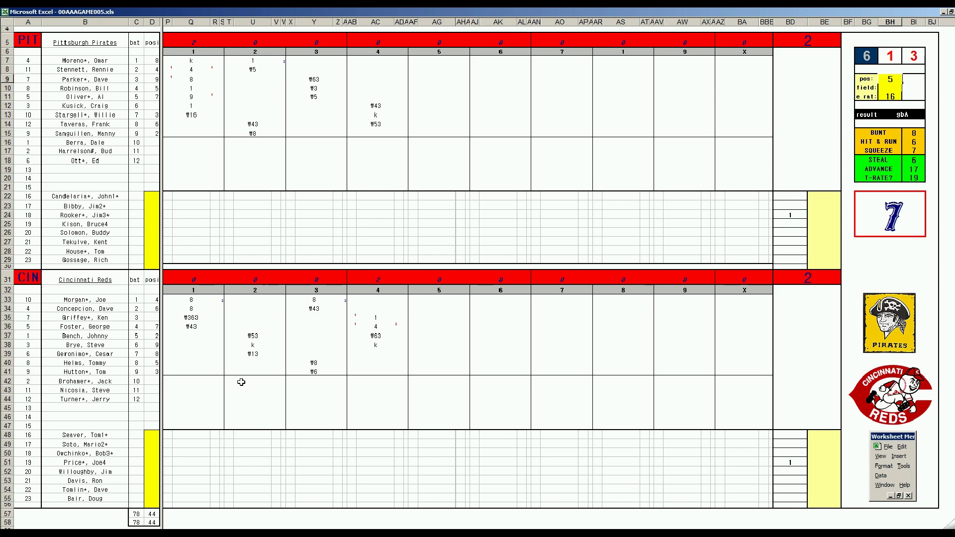
pyautogui.press('Return')
pyautogui.write('4')
pyautogui.press('Return')
pyautogui.write('37')
pyautogui.press('Return')
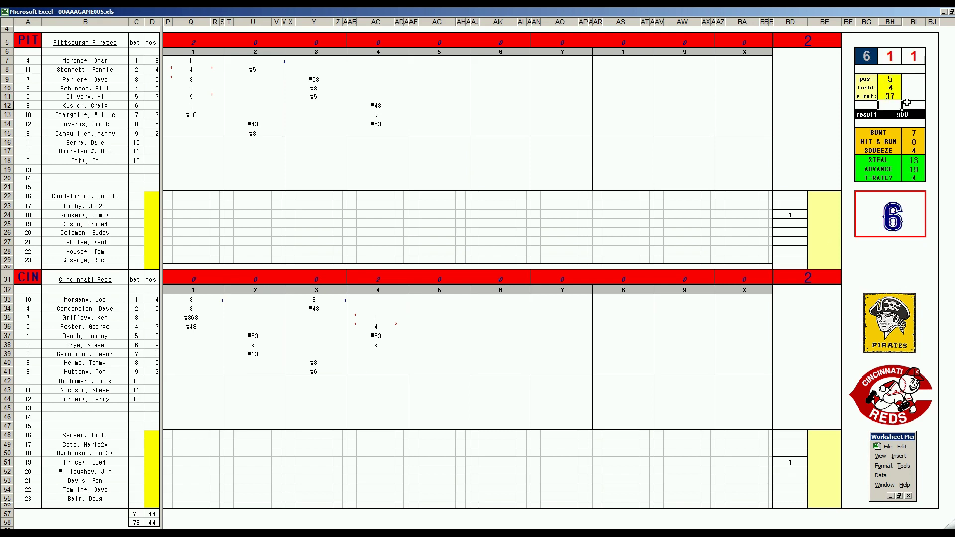
pyautogui.click(377, 356)
pyautogui.write('#53')
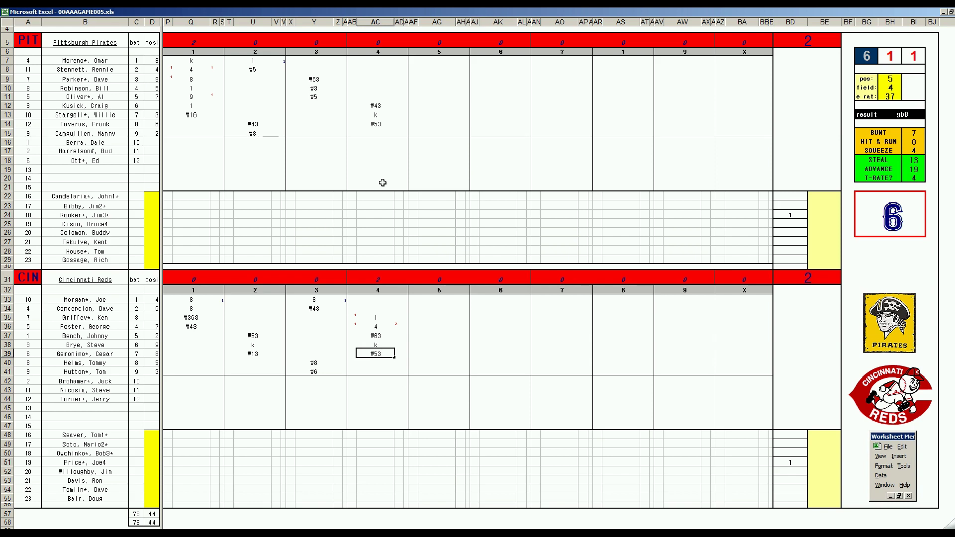
# - Record fifth-inning results of ₩7 for Pittsburgh's ninth batter in AG15 and ₩7 for the leadoff batter in AG7
pyautogui.click(434, 132)
pyautogui.press('F9')
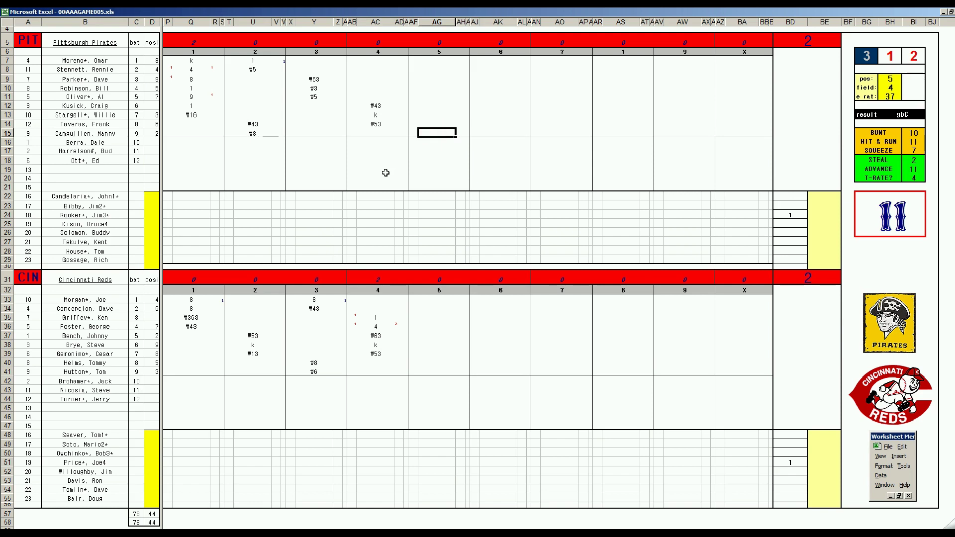
pyautogui.write('#7')
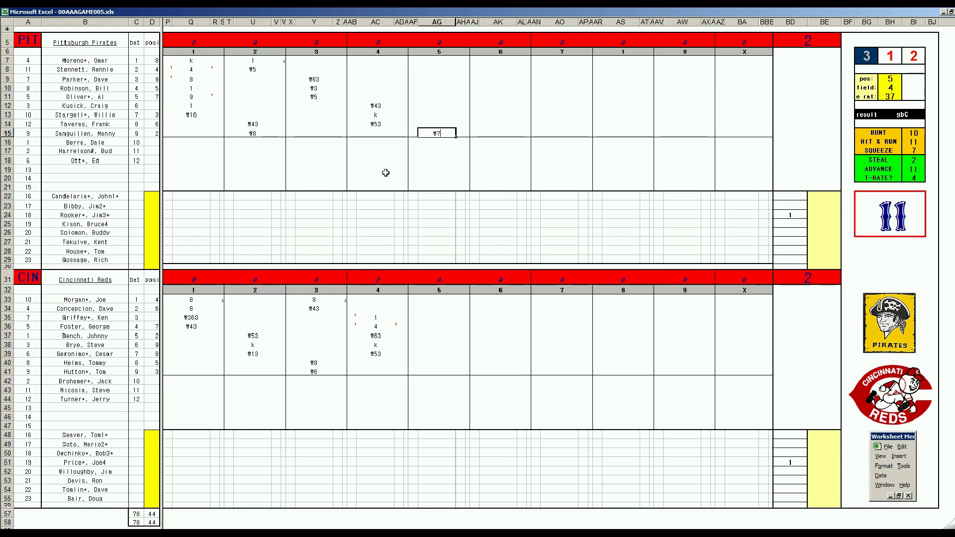
pyautogui.press('Return')
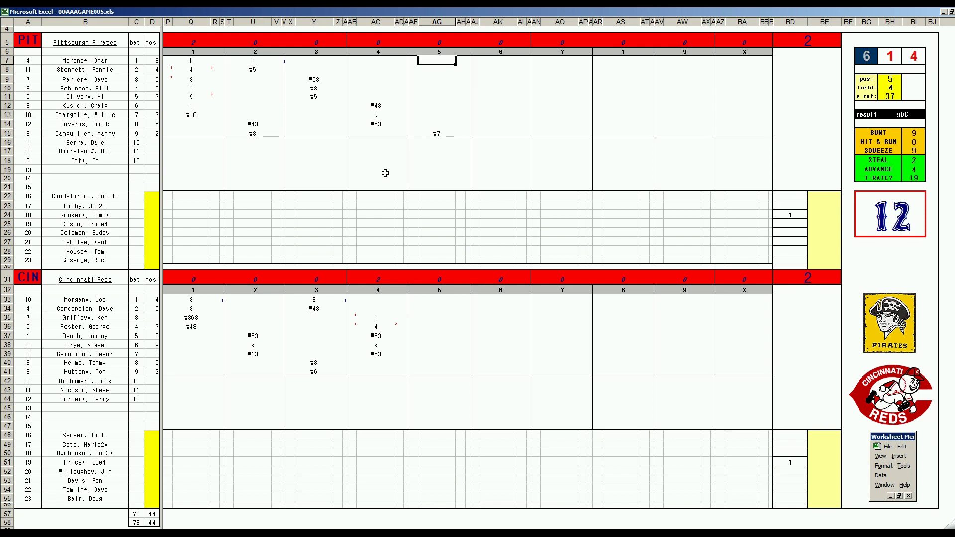
pyautogui.write('\\7')
pyautogui.press('Return')
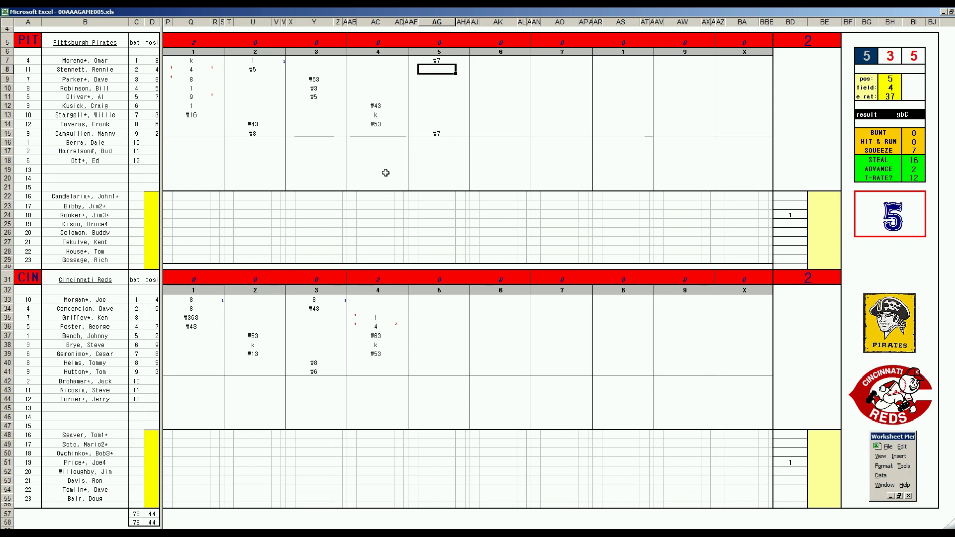
# - Set the fielding lookup's pos to 6, and record a fifth-inning ₩63 for Pittsburgh's second batter in AG8
pyautogui.hotkey('ctrl', 'p')
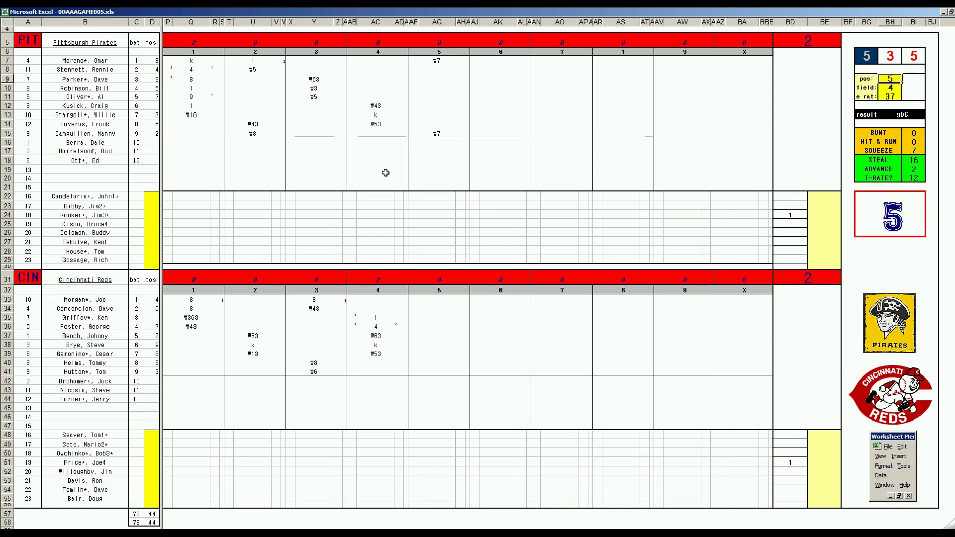
pyautogui.write('6')
pyautogui.press('Return')
pyautogui.click(436, 70)
pyautogui.write('#63')
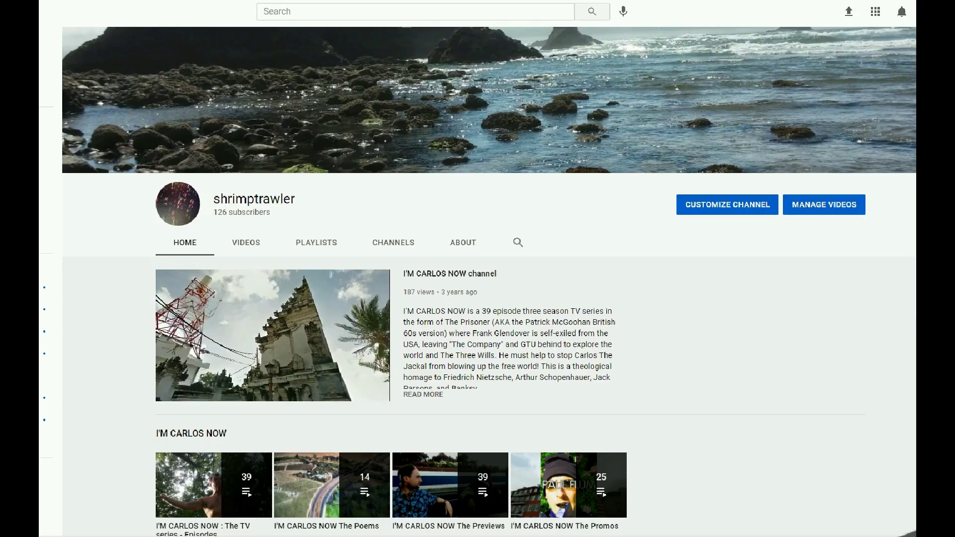
pyautogui.scroll(-4, 488, 282)
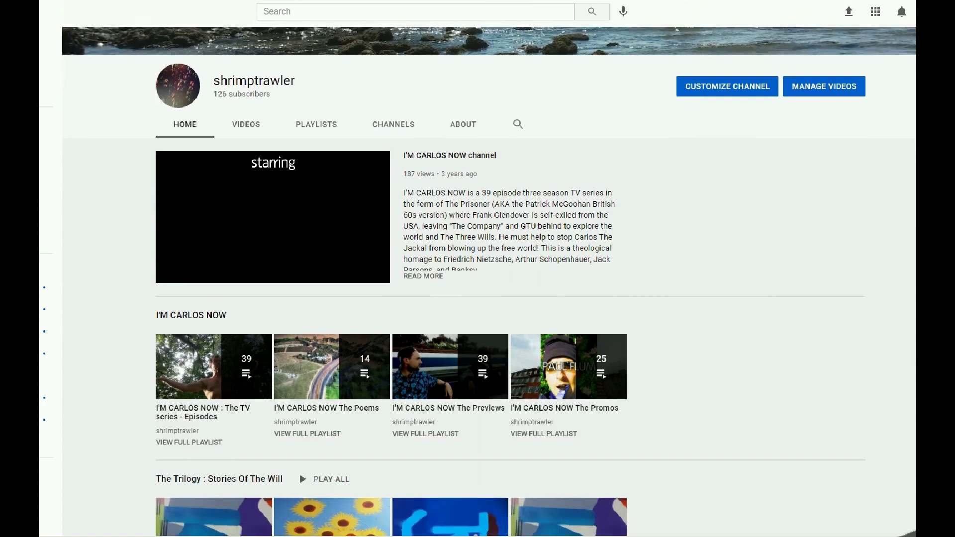
pyautogui.scroll(-4, 489, 282)
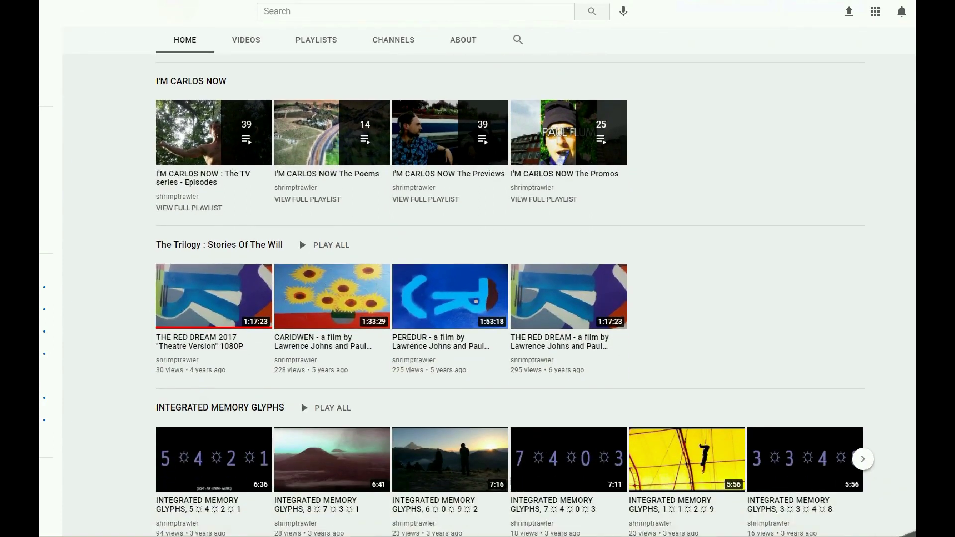
pyautogui.scroll(-3, 488, 282)
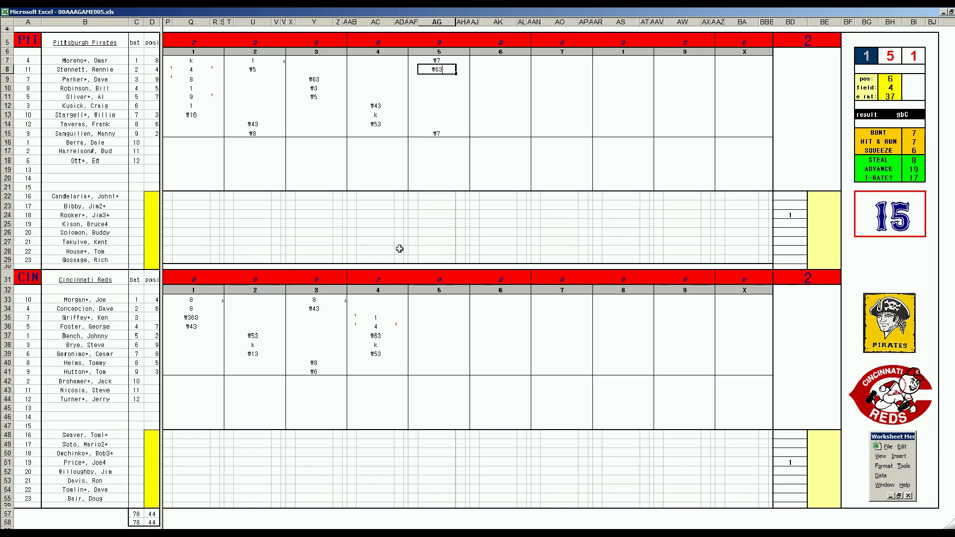
# - Record Cincinnati's fifth inning as ₩7 and 1 for the eighth and ninth batters, and ₩5 and ₩43 for the first and second
pyautogui.click(434, 361)
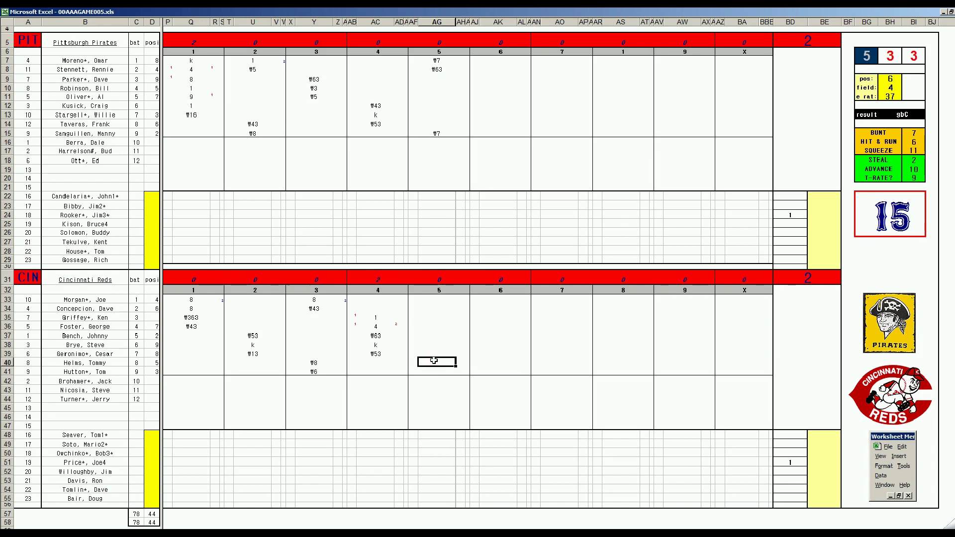
pyautogui.write('#7')
pyautogui.press('Return')
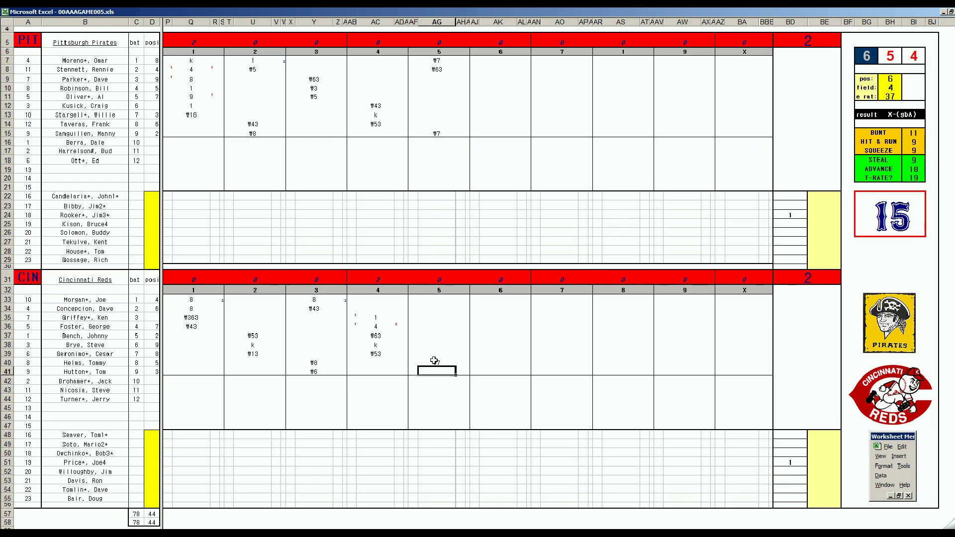
pyautogui.write('1')
pyautogui.click(440, 298)
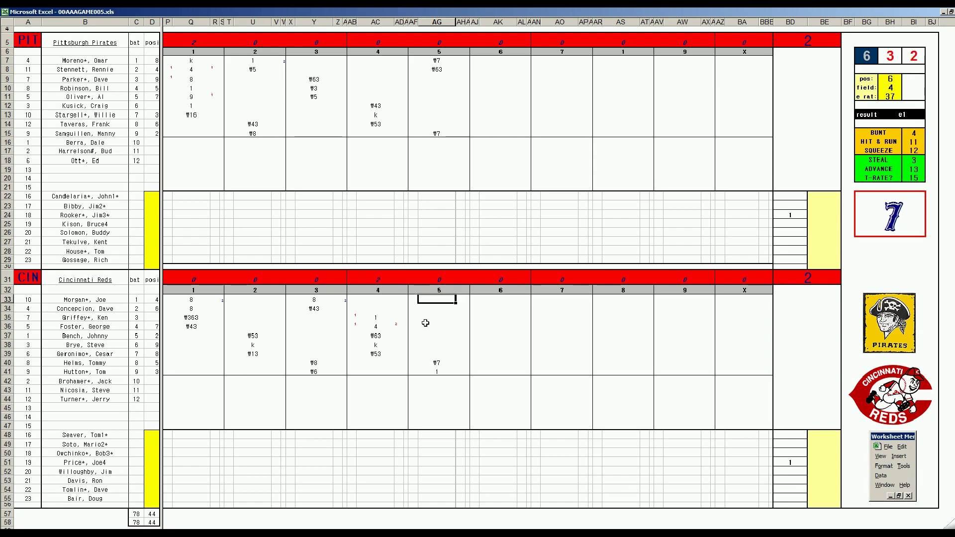
pyautogui.write('#5')
pyautogui.press('Return')
pyautogui.write('#43')
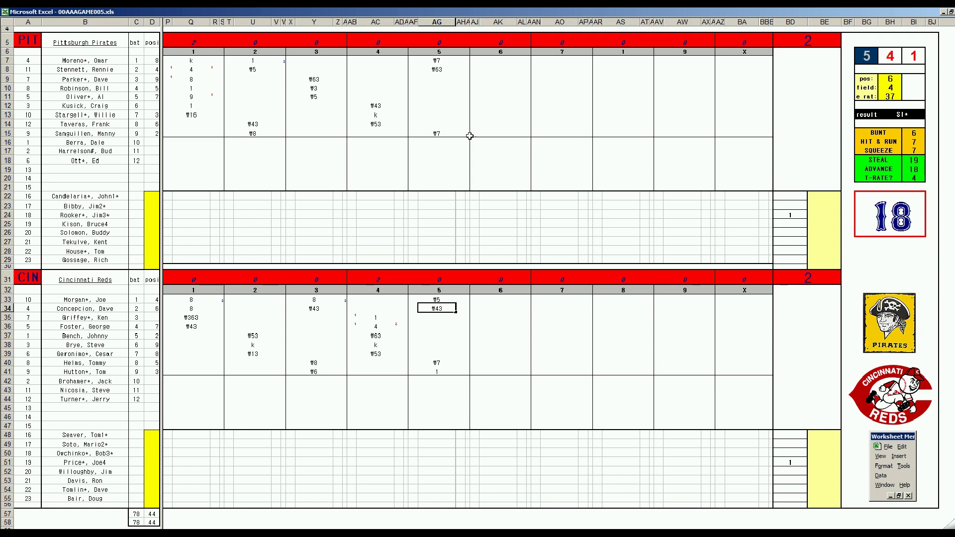
# - Set the fielding lookup to pos 4 and field 1, and record Pittsburgh's sixth-inning ₩43 in AK9 and 2 in AK10
pyautogui.click(490, 81)
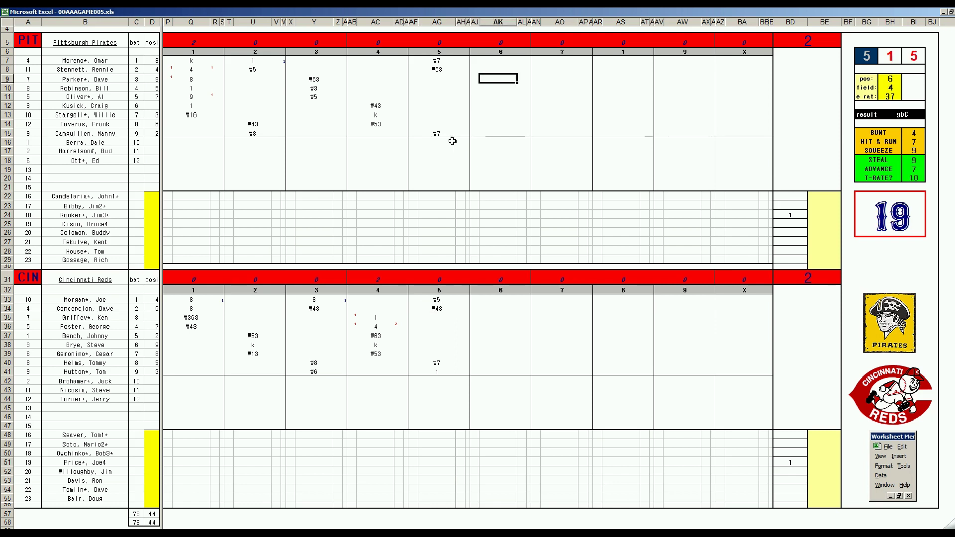
pyautogui.press('Tab')
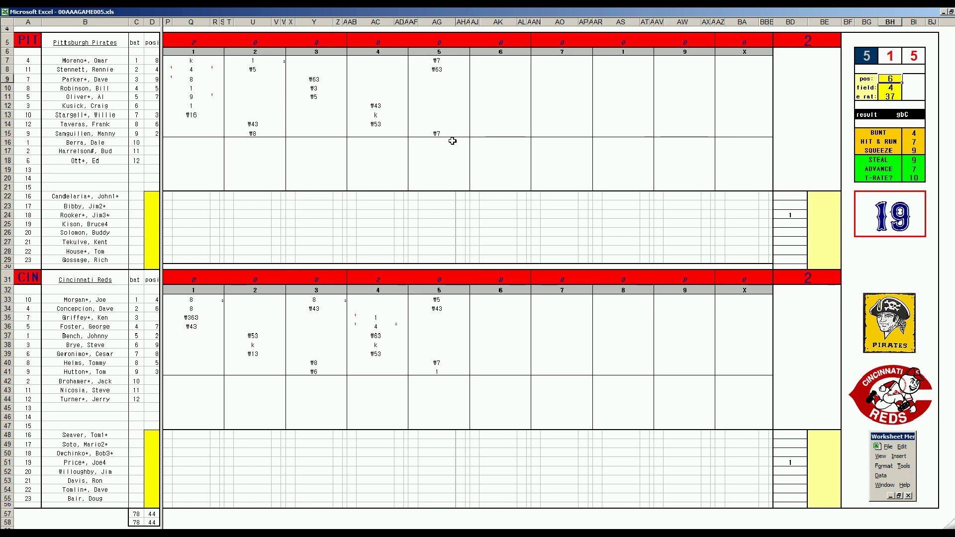
pyautogui.write('4')
pyautogui.press('Return')
pyautogui.write('1')
pyautogui.press('Return')
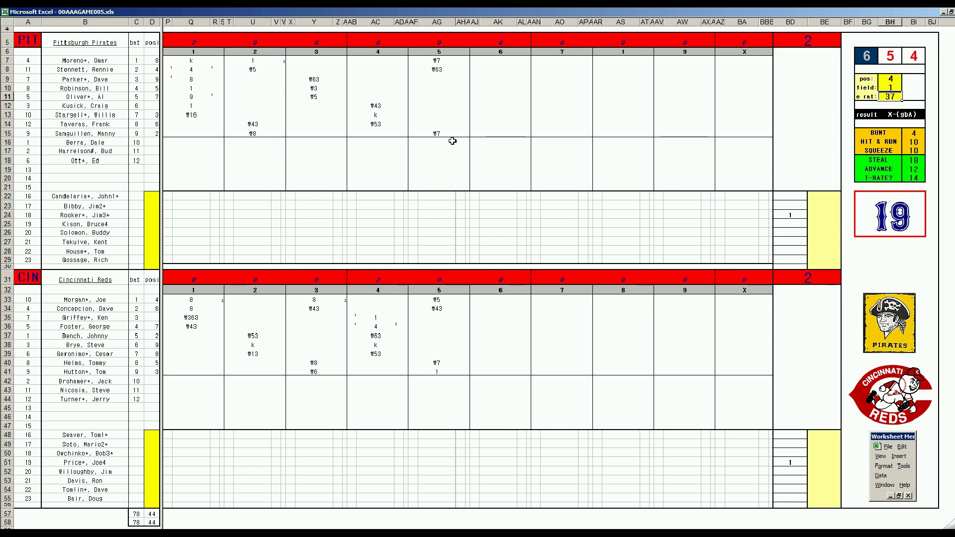
pyautogui.click(492, 79)
pyautogui.write('#43')
pyautogui.press('Return')
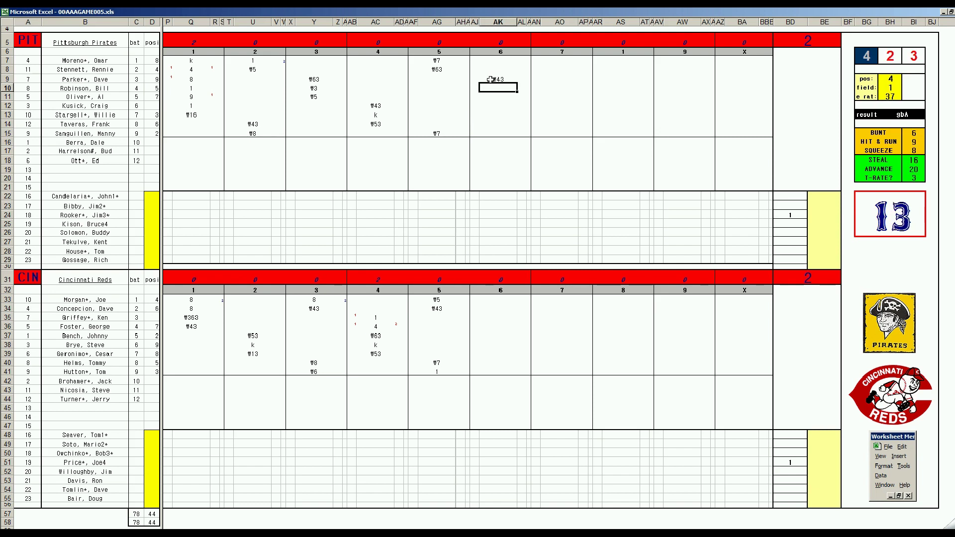
pyautogui.write('2')
pyautogui.press('F9')
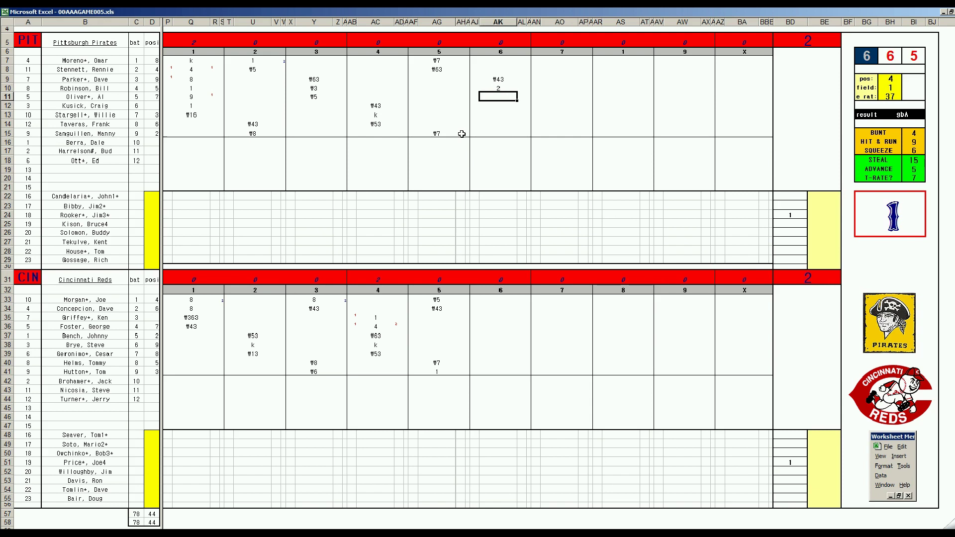
# - Set the fielding lookup to pos 1 and field 2, and record a sixth-inning ₩13 for Pittsburgh's fifth batter in AK11
pyautogui.press('F9')
pyautogui.write('2')
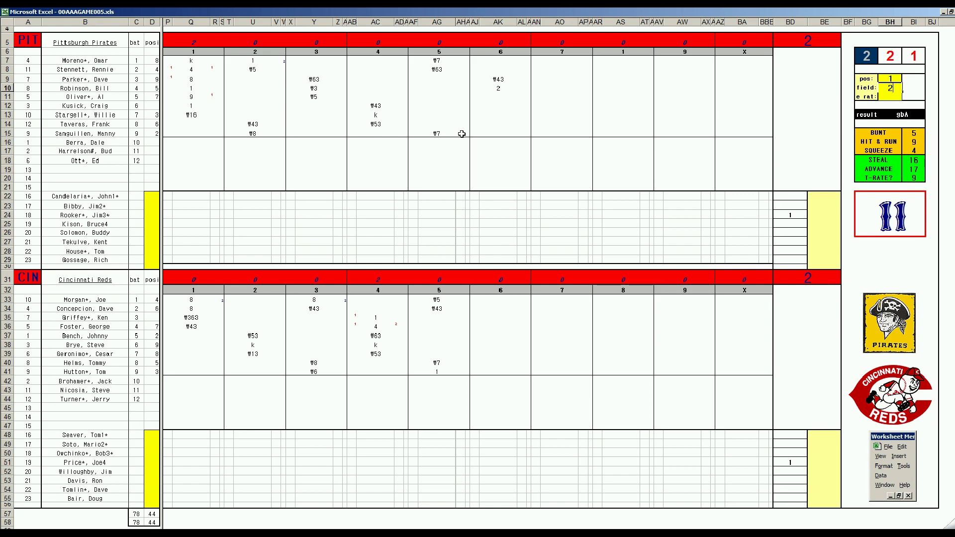
pyautogui.press('Return')
pyautogui.click(500, 96)
pyautogui.write('#13')
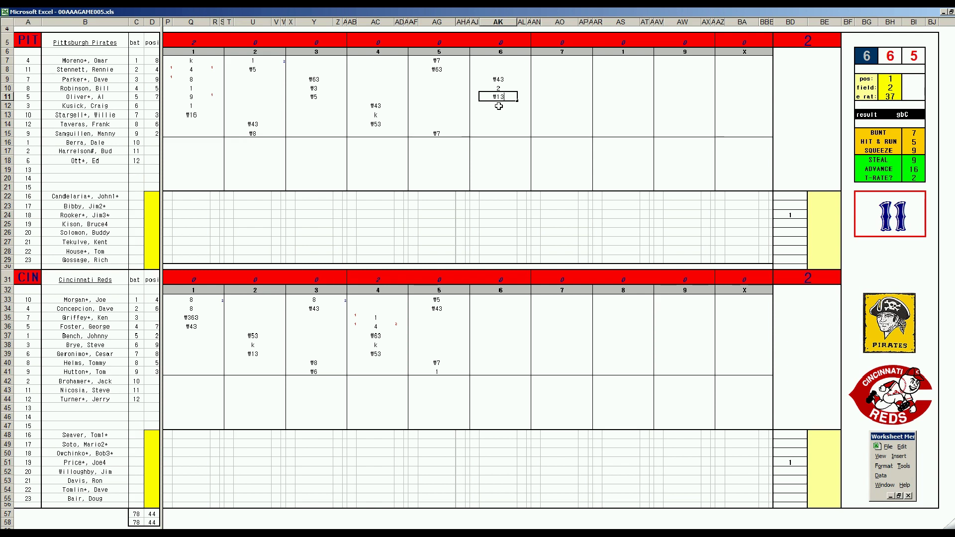
pyautogui.press('Return')
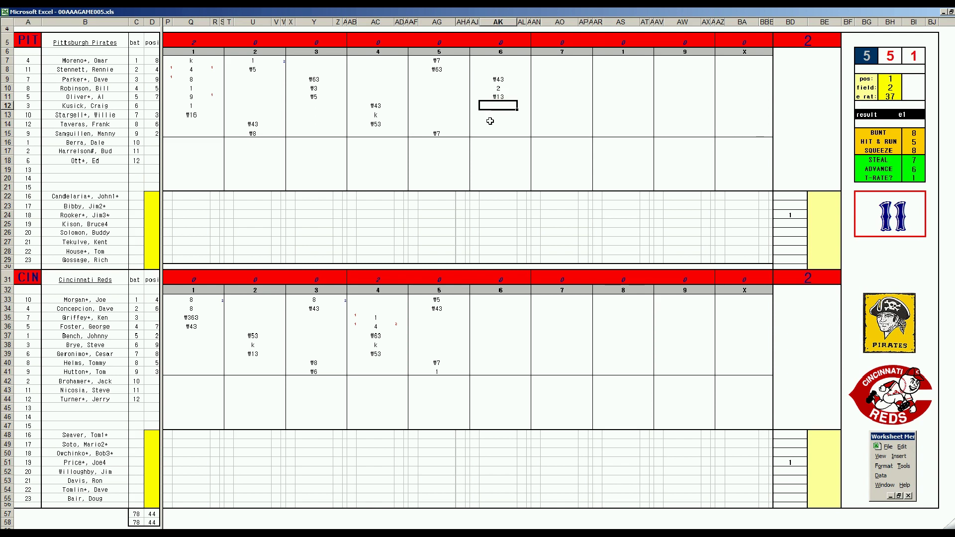
# - Set the fielding lookup's pos to 4, and record a sixth-inning ₩43 for Pittsburgh's sixth batter in AK12
pyautogui.hotkey('ctrl', 'e')
pyautogui.write('4')
pyautogui.press('Return')
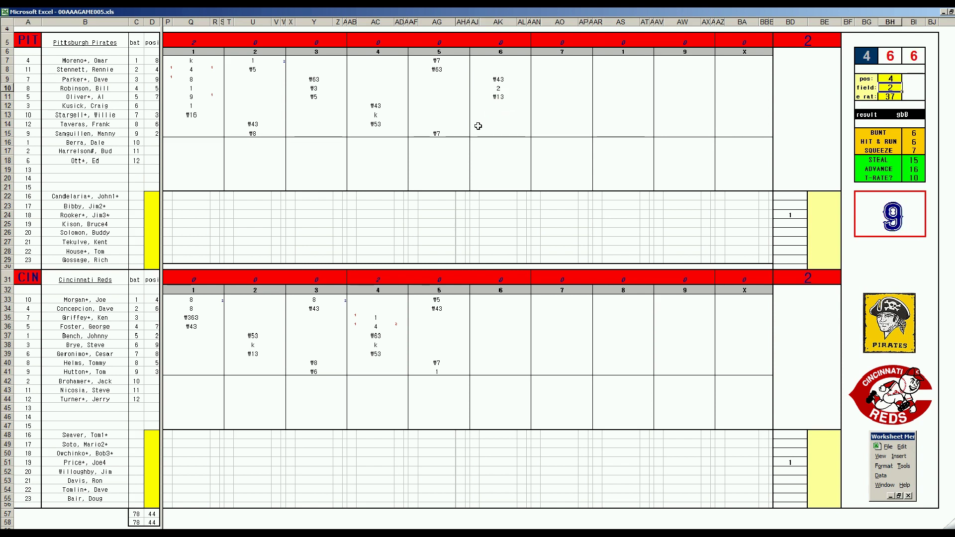
pyautogui.click(505, 104)
pyautogui.write('#43')
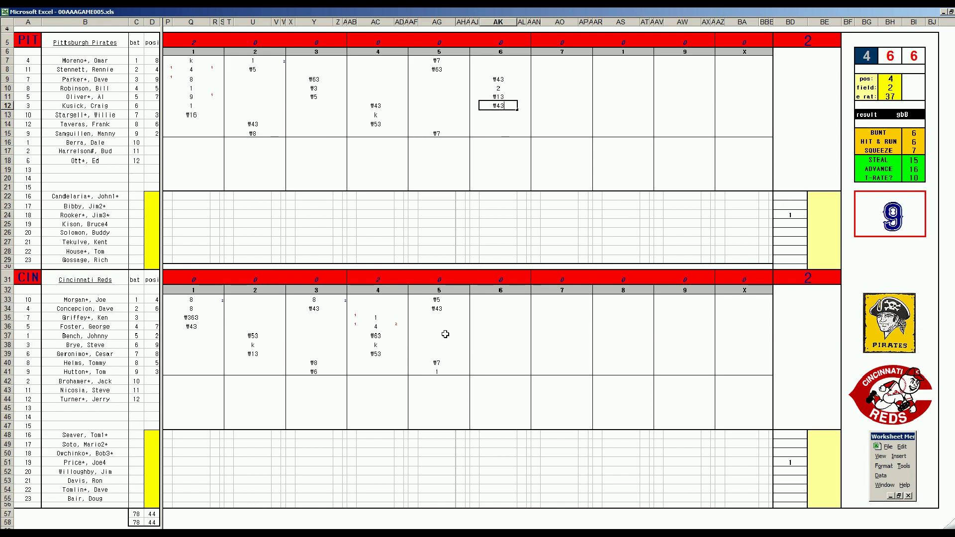
# - Record a sixth-inning result of 3 for Cincinnati's third batter in AK35
pyautogui.click(486, 317)
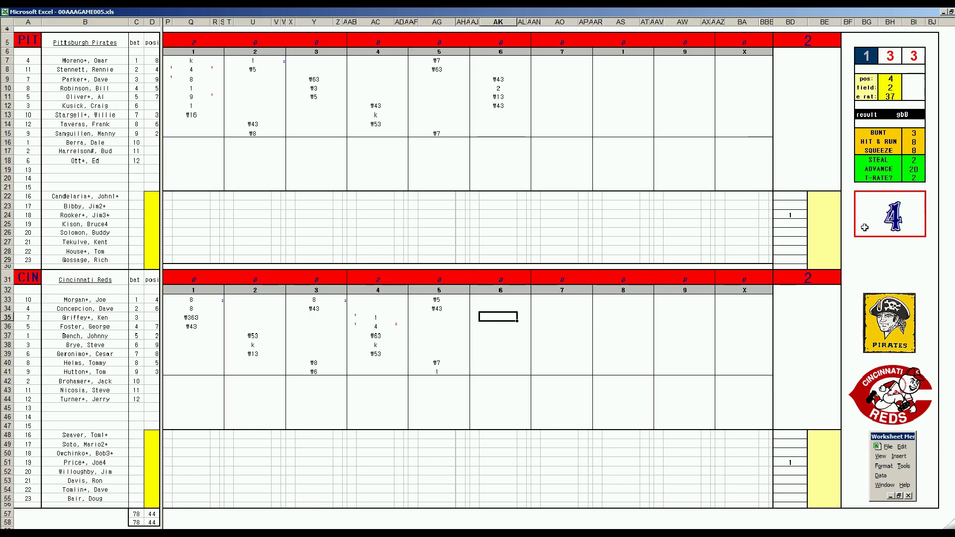
pyautogui.write('3')
pyautogui.press('Return')
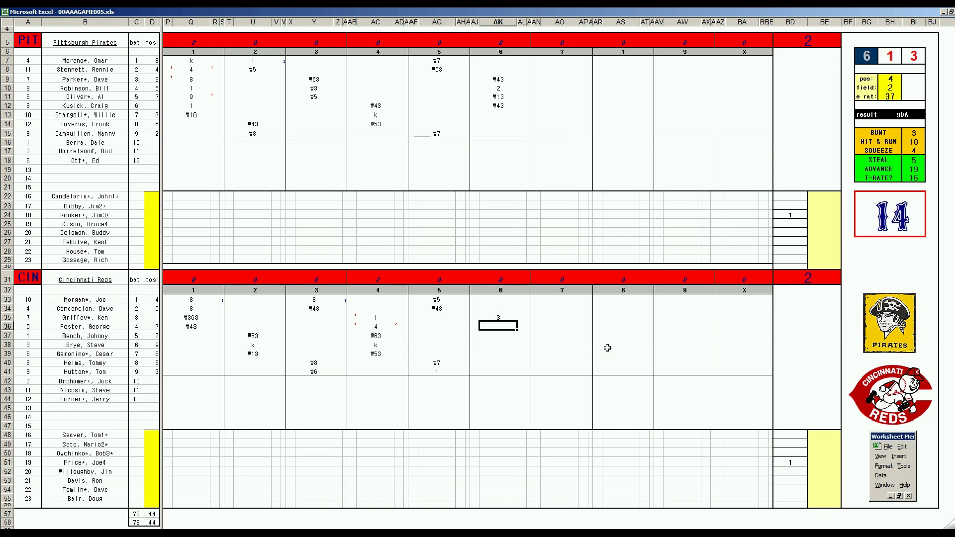
# - Record Cincinnati's sixth-inning results: ₩5 in AK36 and 1 in AK37
pyautogui.write('#5')
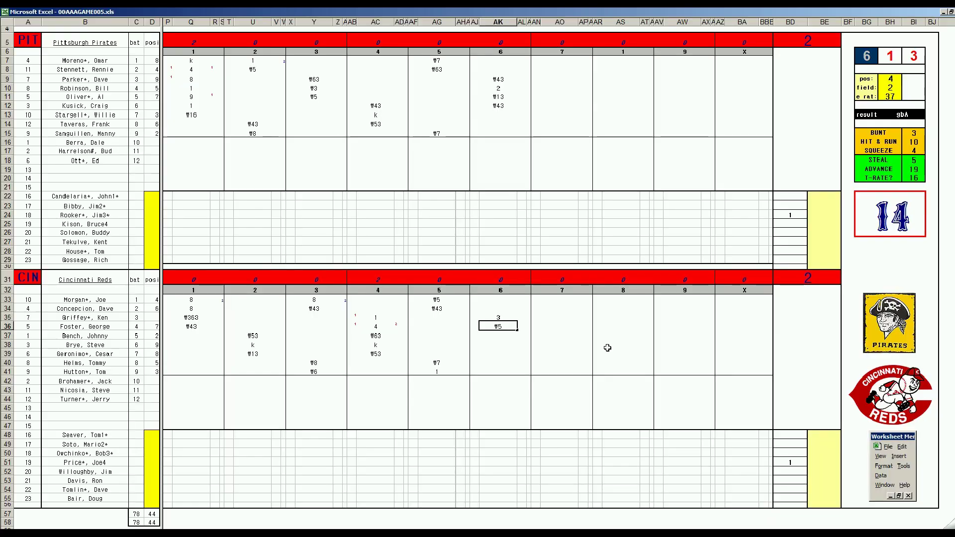
pyautogui.press('Return')
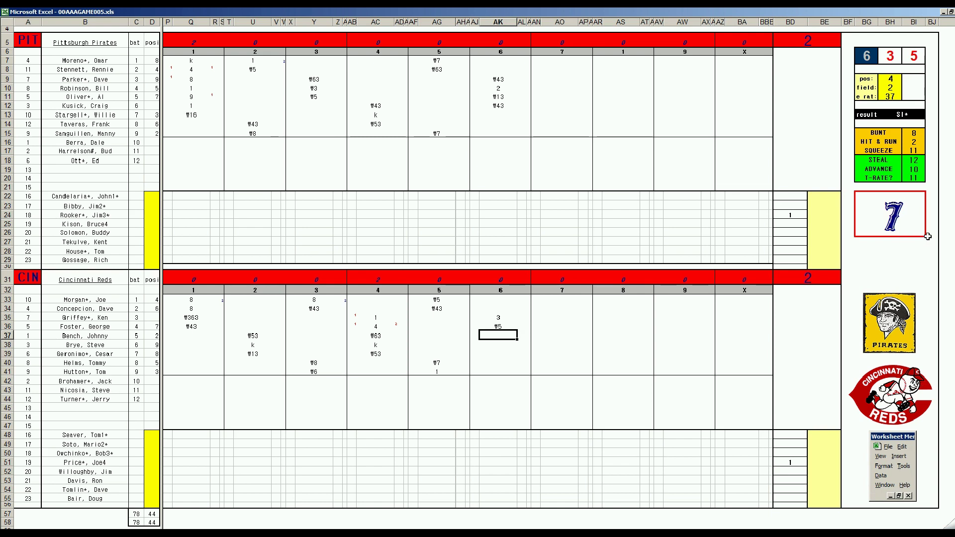
pyautogui.write('1')
pyautogui.press('Tab')
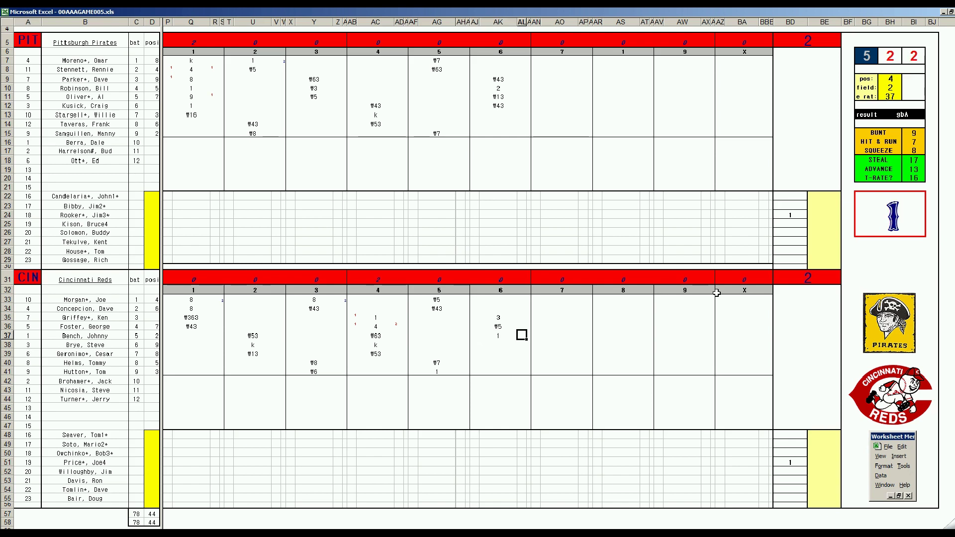
# - Mark the sixth-inning run batted in beside Cincinnati's fifth batter in AL37 and the third batter's run scored in AJ35
pyautogui.press('Left')
pyautogui.press('Left')
pyautogui.press('Up')
pyautogui.press('Up')
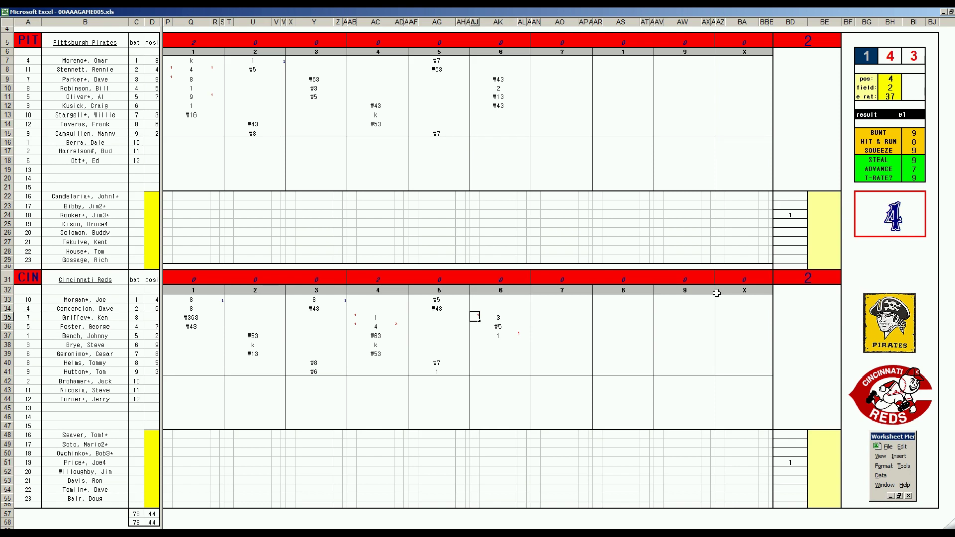
pyautogui.press('Tab')
pyautogui.press('Down')
pyautogui.press('Down')
pyautogui.press('Down')
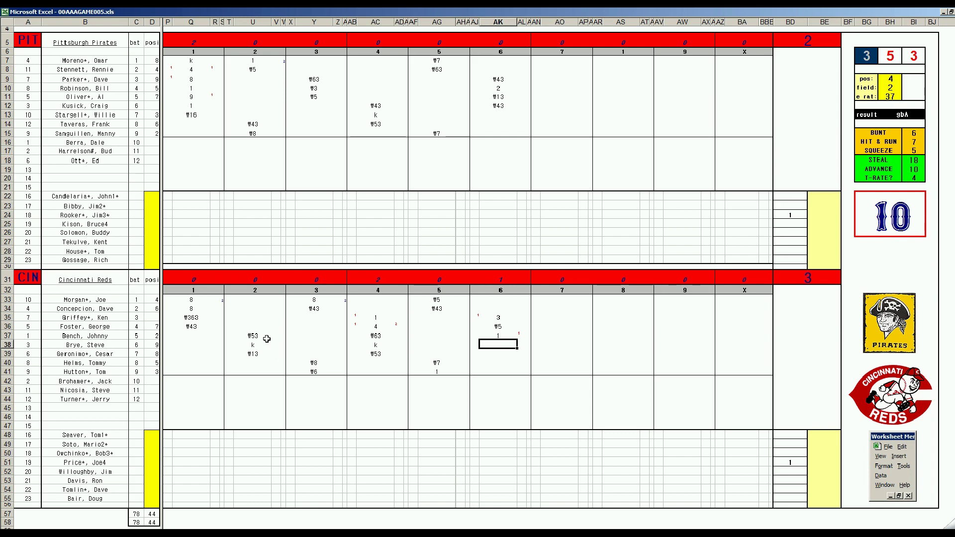
# - Record a sixth-inning k for Cincinnati's sixth and seventh batters in AK38 and AK39
pyautogui.write('k')
pyautogui.press('Return')
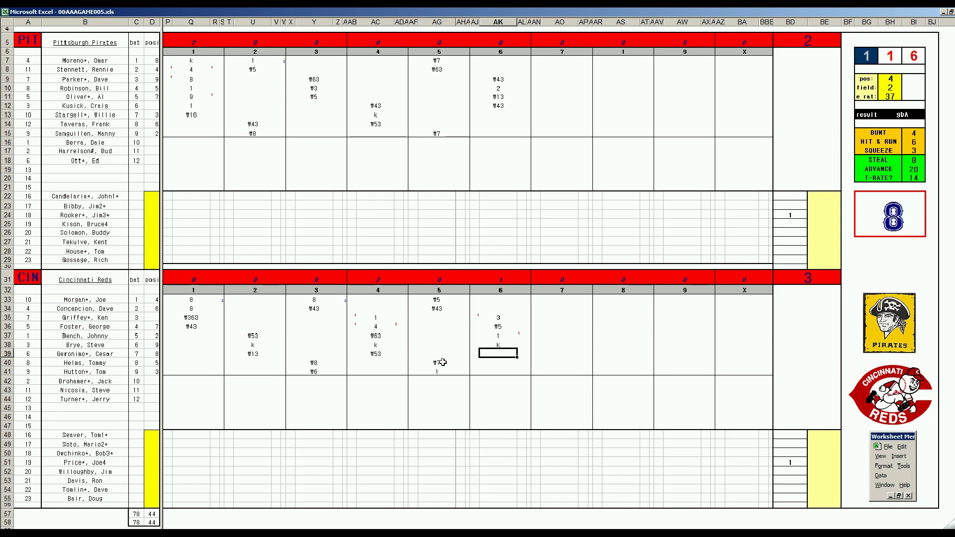
pyautogui.write('k')
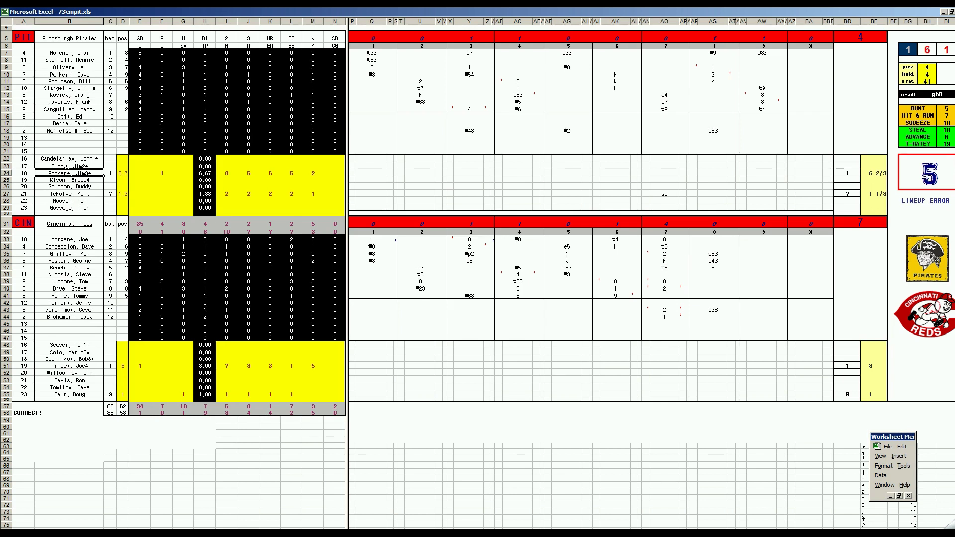
# - Switch from 73cinpit.xls back to the 00AAAGAME005.xls scoresheet and record a seventh-inning k for Pittsburgh's seventh batter in AO13
pyautogui.hotkey('ctrl', 'Tab')
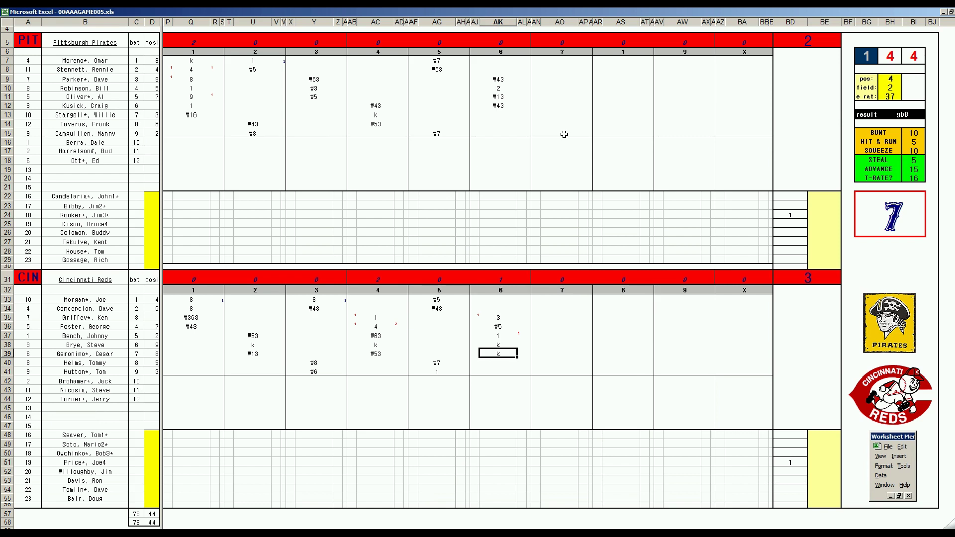
pyautogui.click(542, 114)
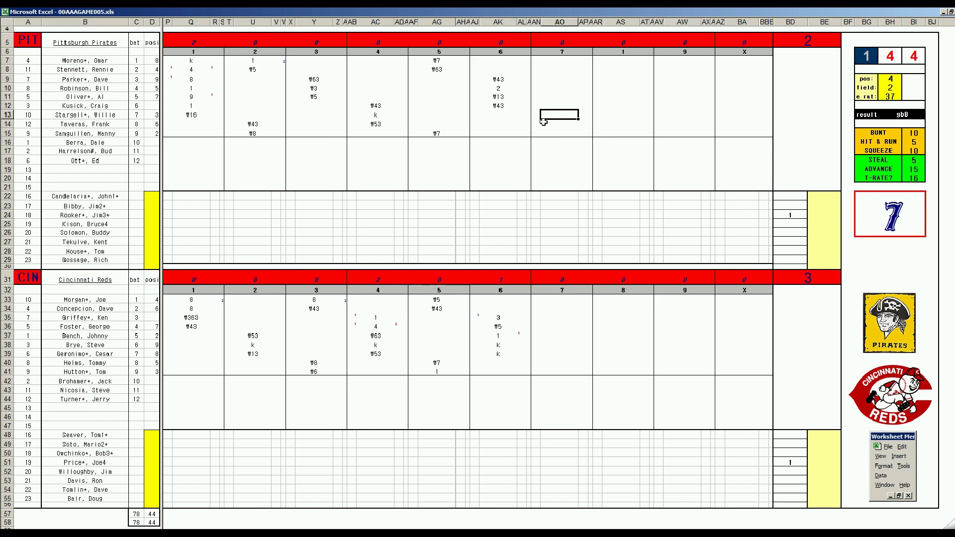
pyautogui.write('k')
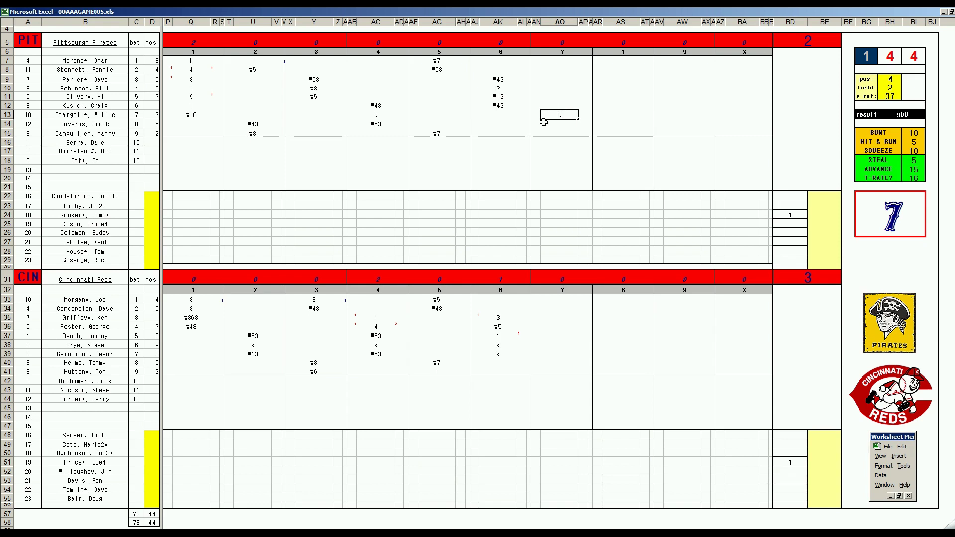
pyautogui.press('Return')
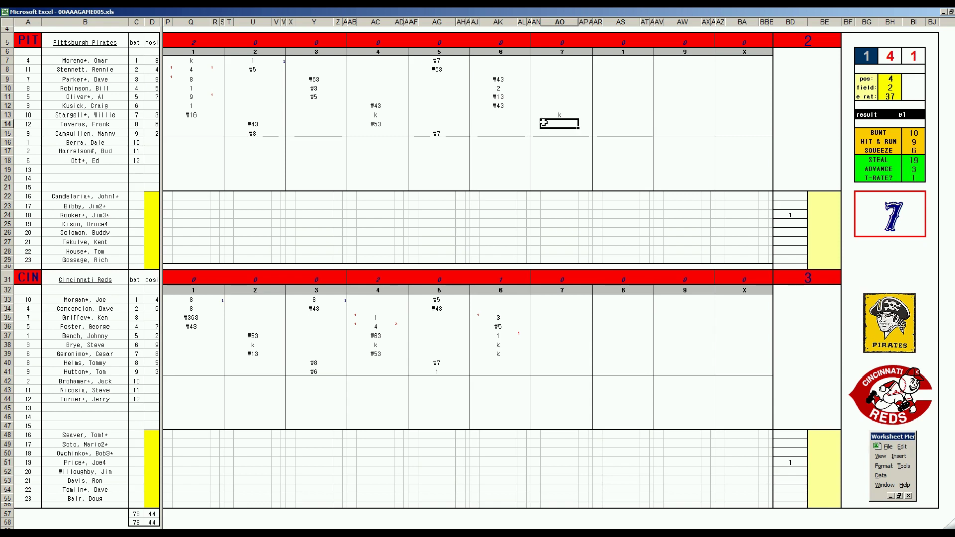